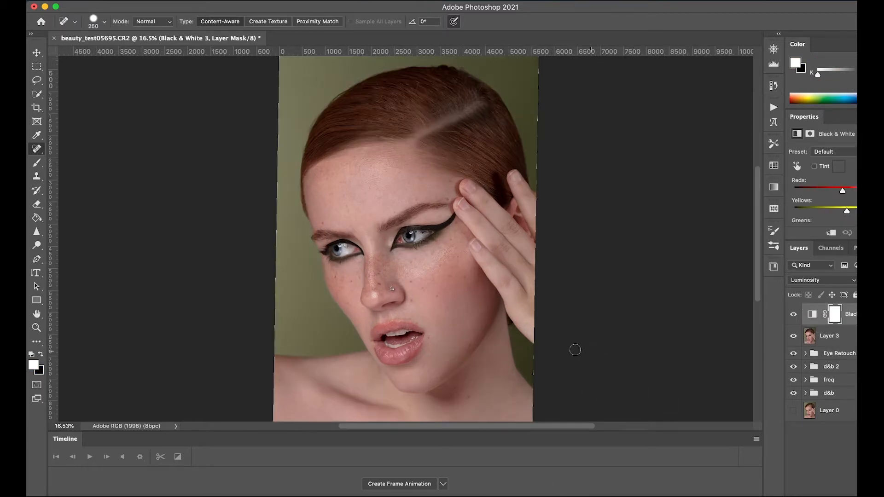
Step: Slightly lower the Reds and Yellows values of the Black & White 3 luminosity adjustment layer
scroll(553, 337, down, 2)
scroll(559, 338, up, 2)
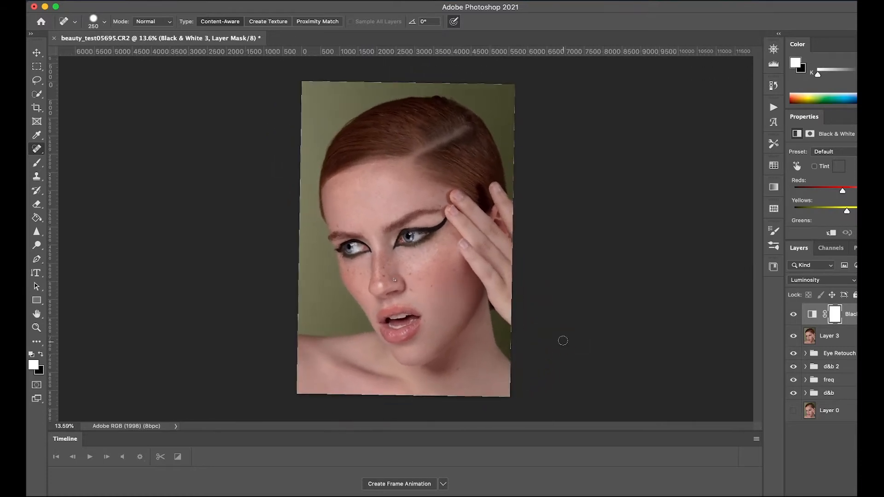
scroll(562, 339, up, 2)
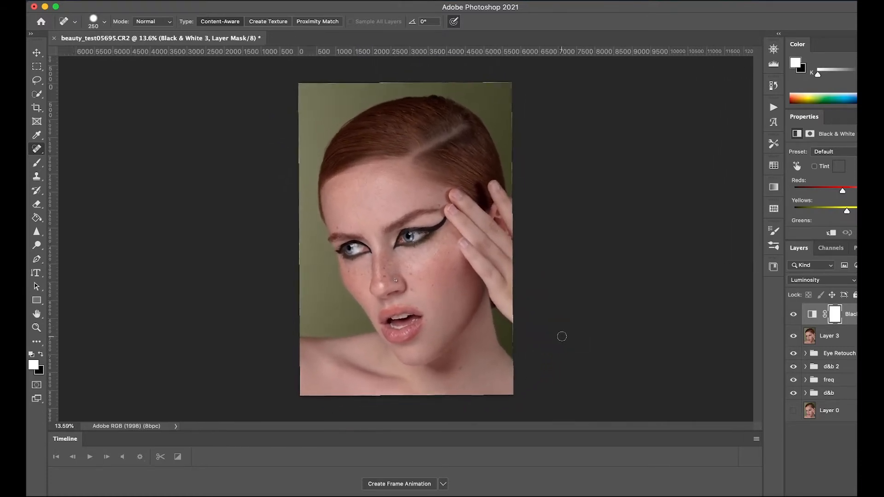
scroll(841, 190, down, 1)
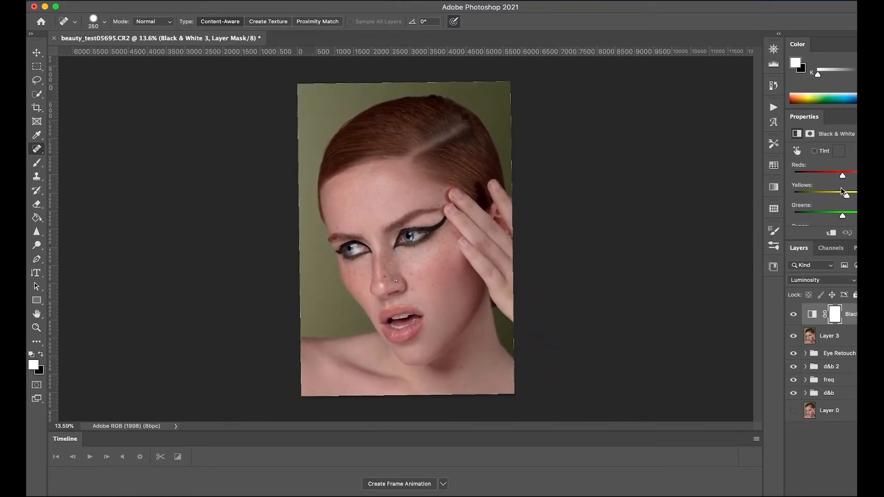
drag(841, 179, 840, 181)
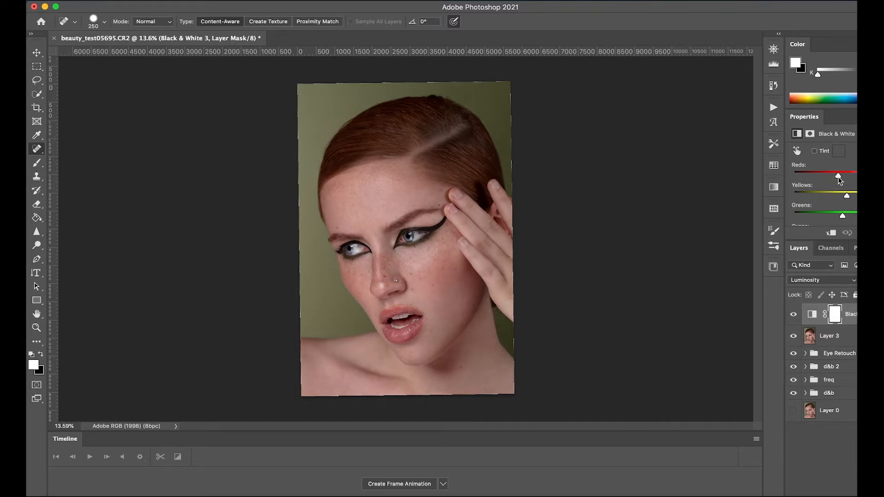
mouse_move(847, 195)
mouse_down()
mouse_move(833, 194)
mouse_move(849, 194)
mouse_move(842, 193)
mouse_up()
Step: Add another Black & White adjustment layer on top, set its blend mode to Dissolve and reduce its opacity
click(848, 495)
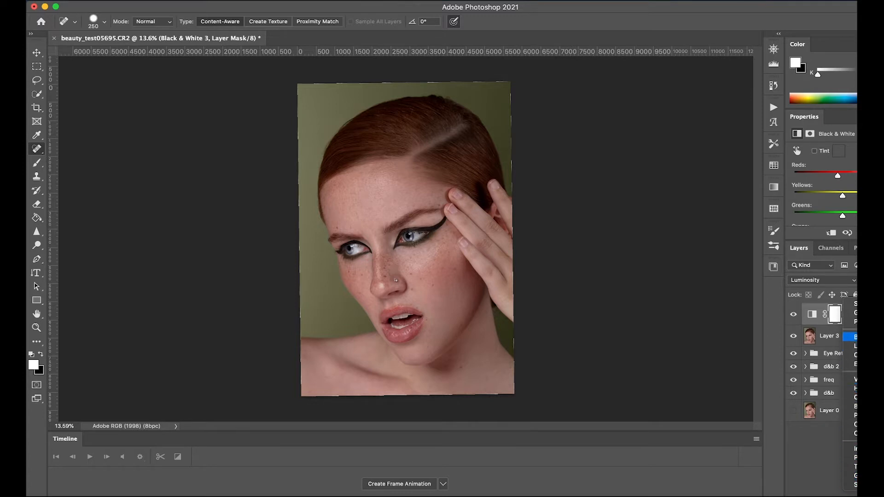
click(850, 406)
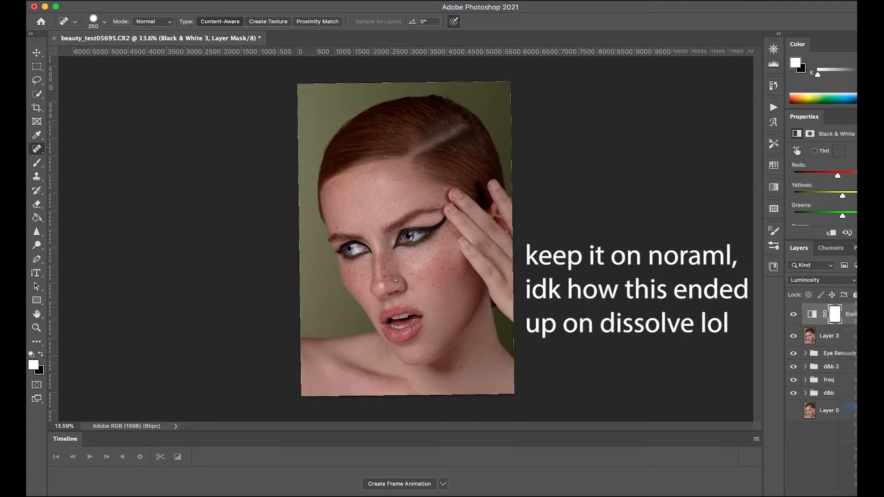
click(821, 280)
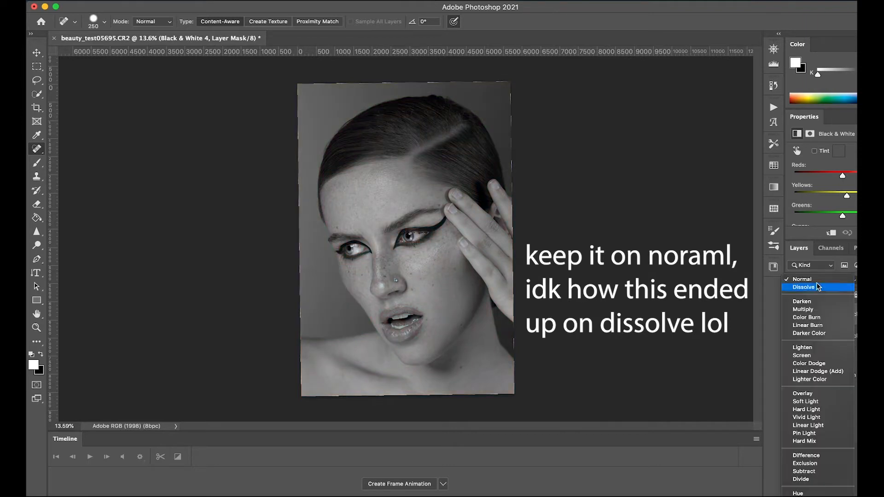
click(821, 289)
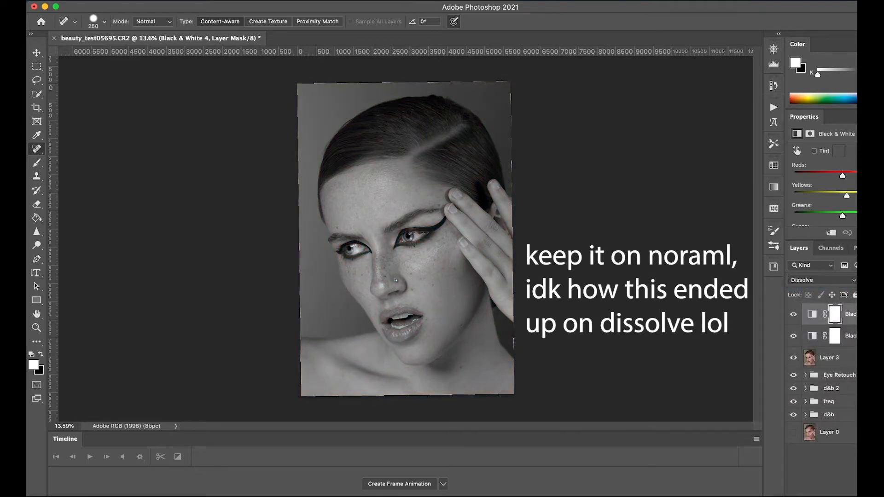
drag(874, 281, 859, 280)
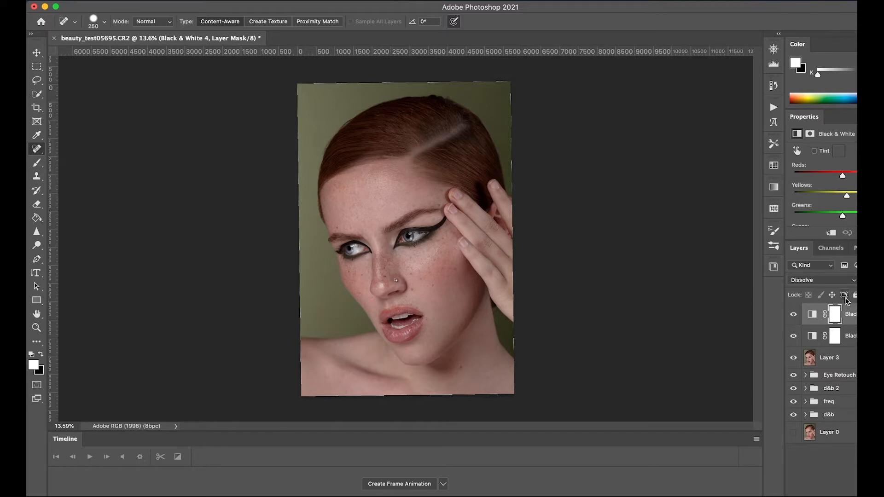
Step: Load the RGB channel's luminosity as a selection and add a Levels adjustment layer masked by it
click(832, 248)
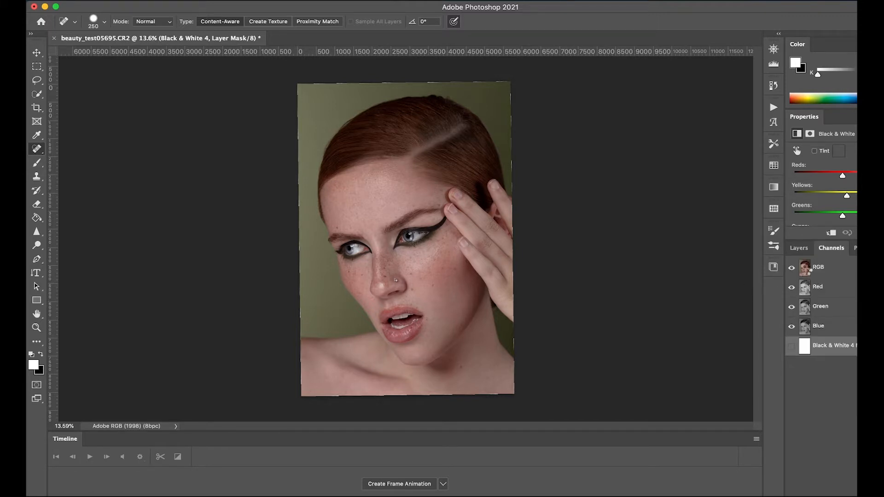
super+click(805, 274)
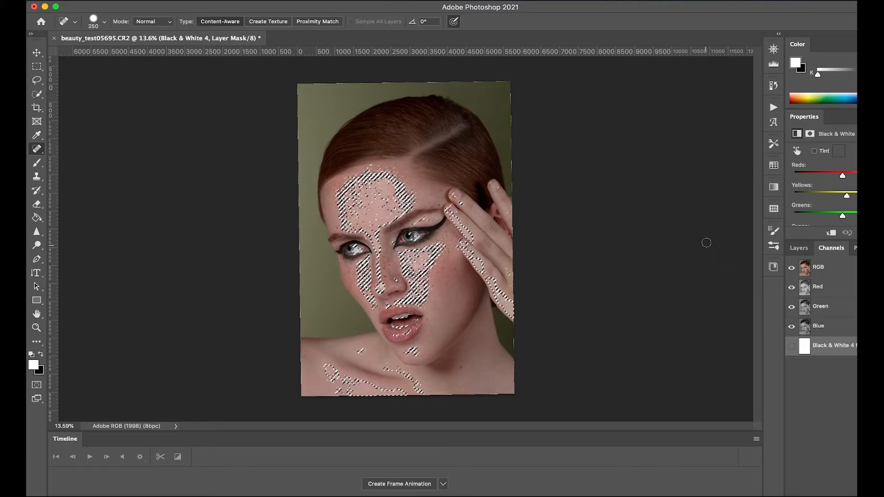
click(799, 248)
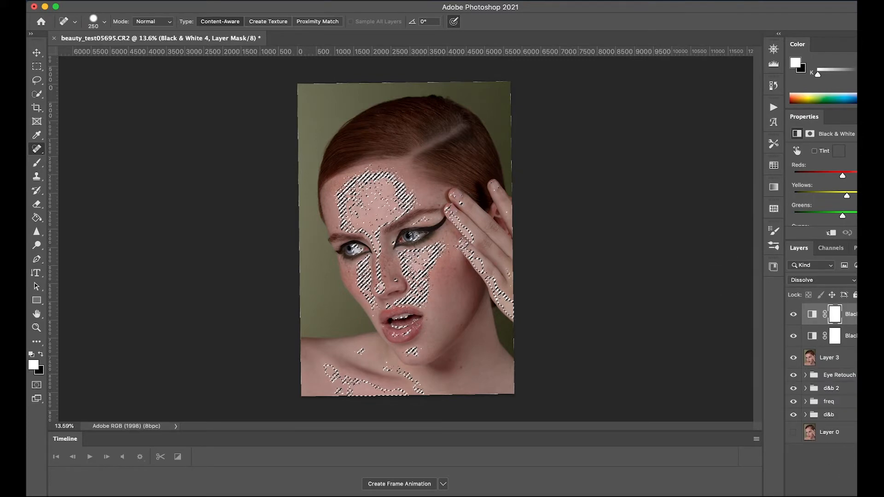
click(821, 280)
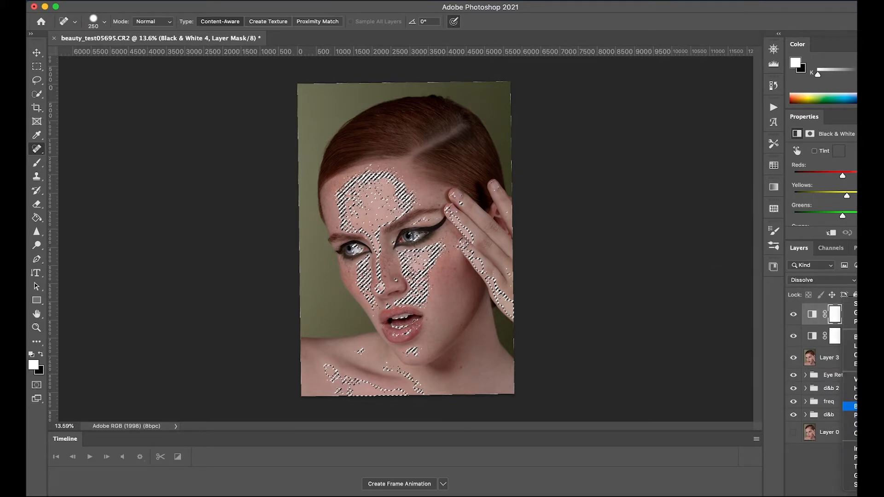
click(855, 345)
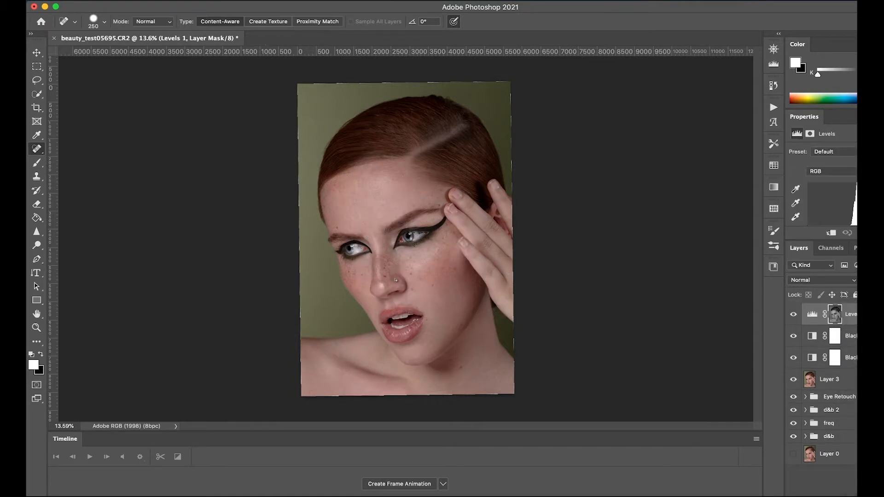
Step: Brighten the masked highlights by lowering the white input level of the Levels adjustment, and set its midtone value to 0.91
scroll(832, 194, down, 3)
mouse_move(883, 196)
mouse_down()
mouse_move(840, 196)
mouse_move(872, 196)
mouse_up()
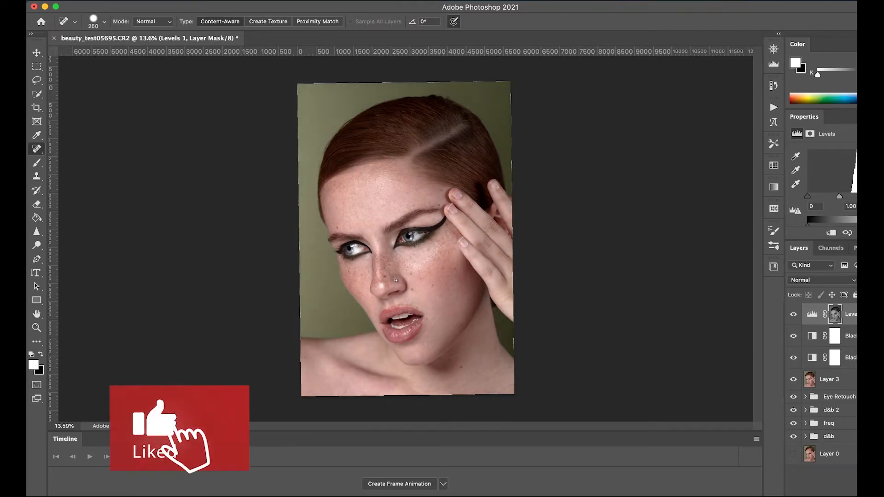
key(XF86AudioLowerVolume)
click(852, 336)
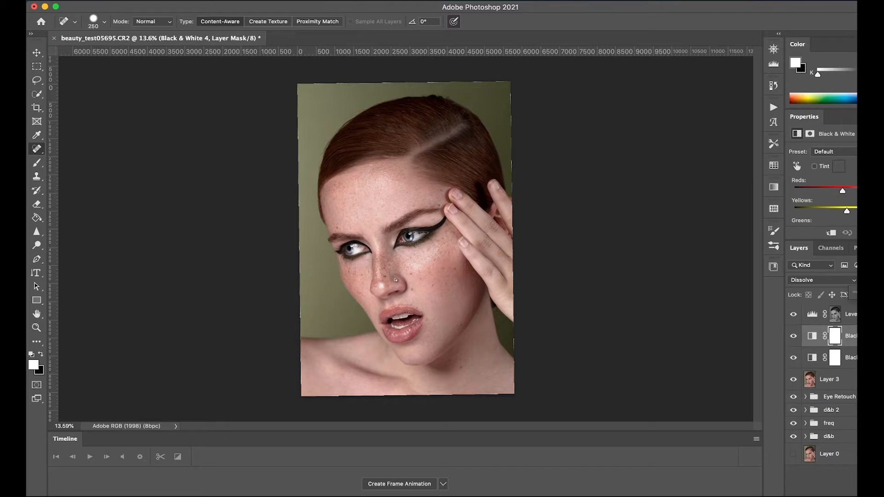
click(853, 313)
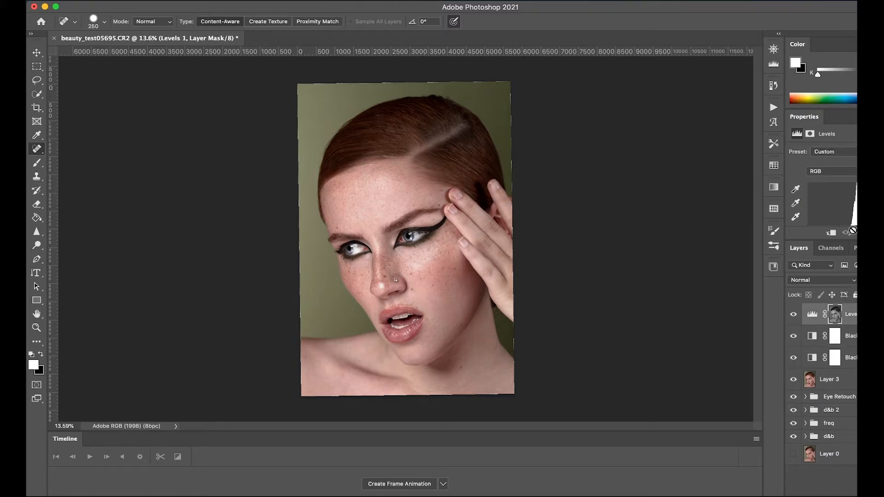
scroll(854, 200, down, 3)
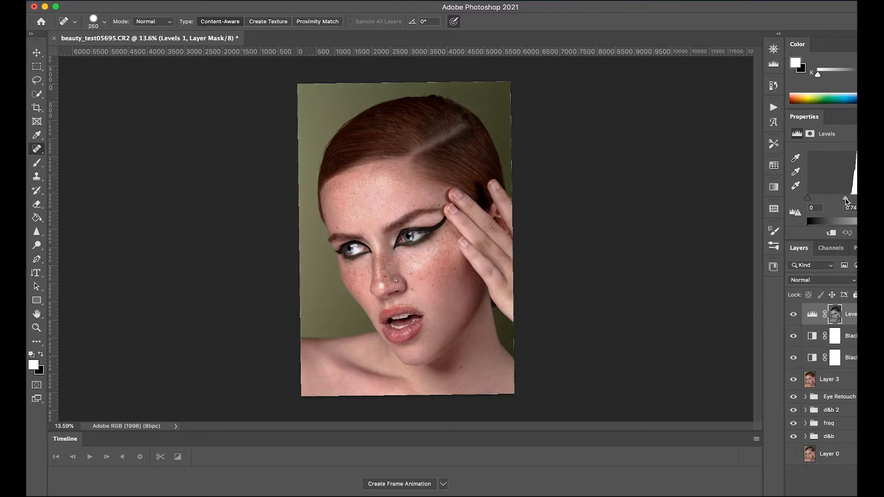
drag(840, 198, 840, 198)
Step: Toggle the visibility of the Levels layer and the lower Black & White layer to compare the image before and after
click(798, 321)
click(798, 322)
click(797, 322)
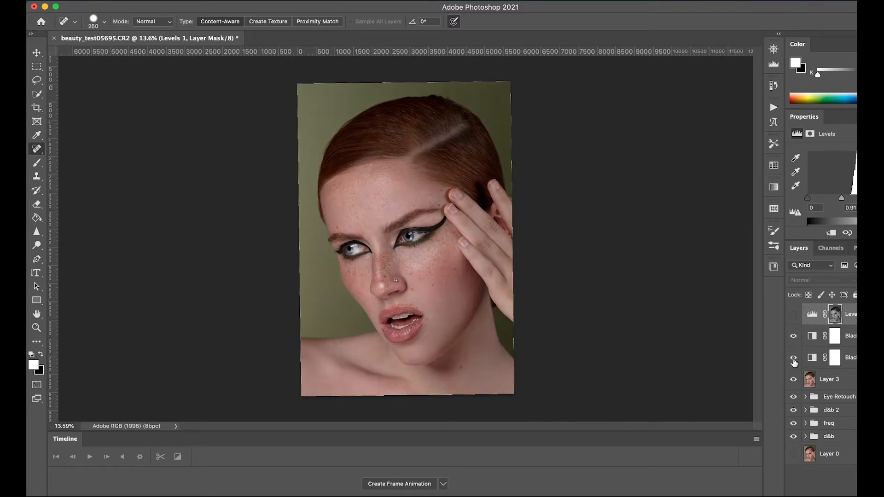
click(793, 361)
click(794, 361)
click(794, 316)
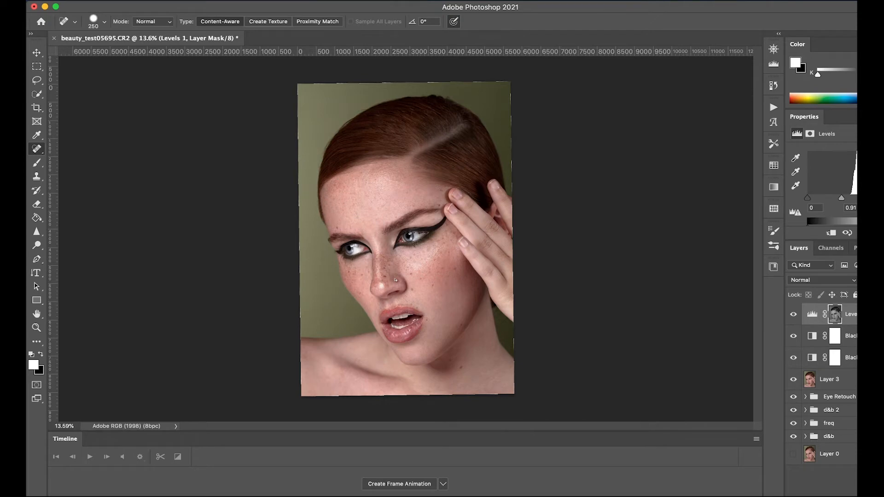
Step: Add a Selective Color adjustment layer, reduce Magenta in the Reds, and undo a trial reduction of Yellow
click(851, 496)
click(849, 484)
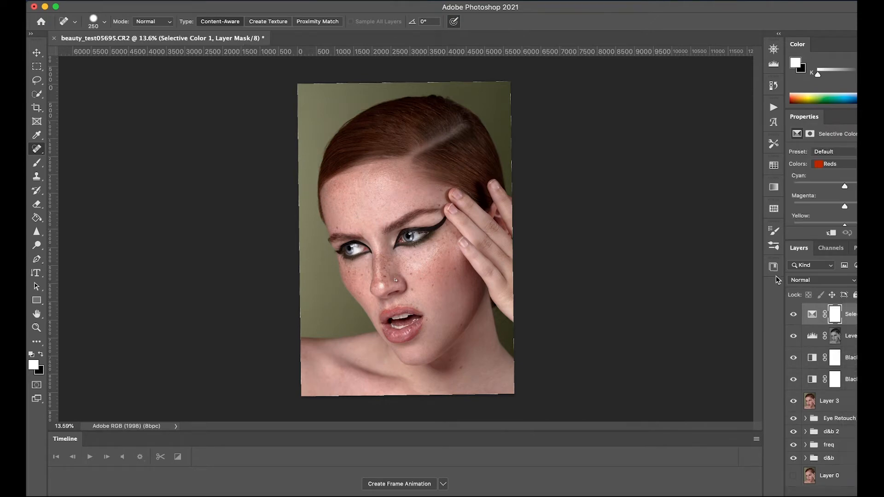
drag(846, 208, 844, 209)
scroll(850, 209, down, 2)
drag(846, 203, 841, 203)
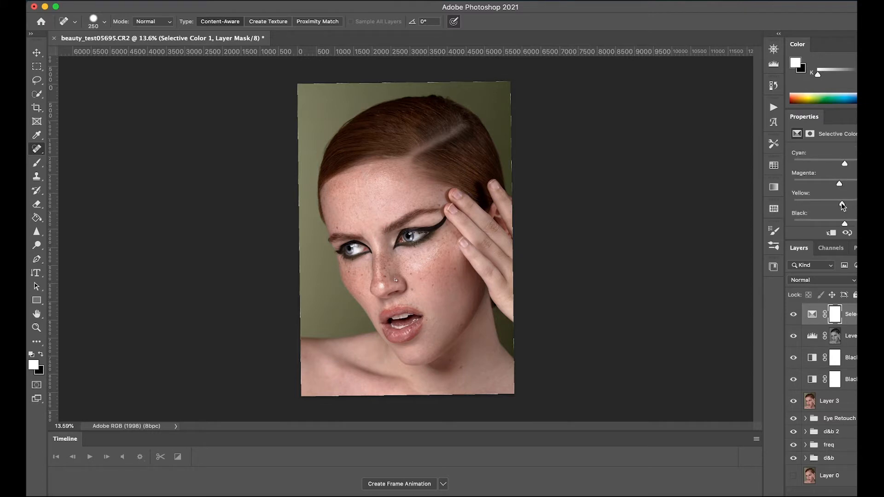
key(super+z)
Step: Add a Color Balance adjustment layer, shifting the midtones toward cyan and blue and the shadows toward yellow
click(850, 495)
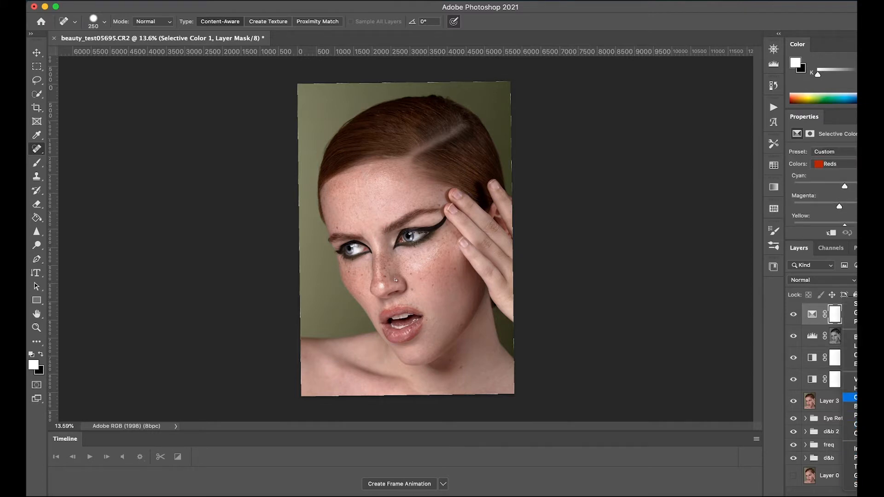
click(851, 396)
scroll(832, 204, down, 1)
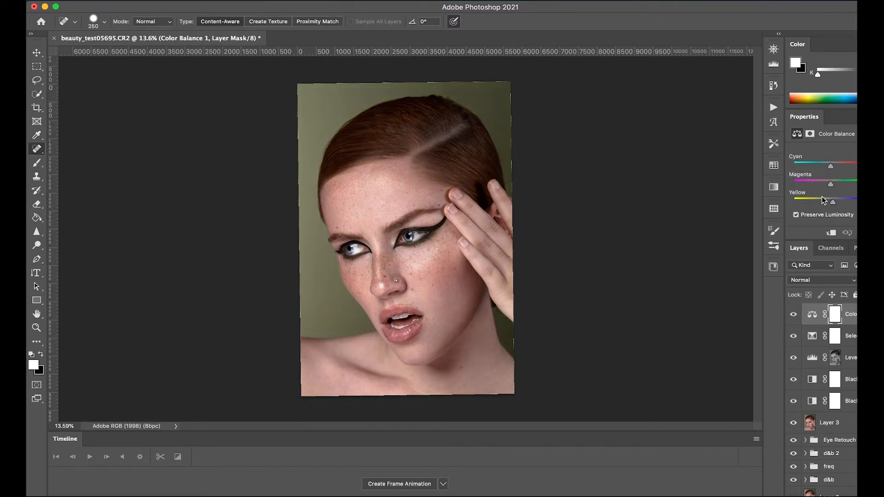
drag(830, 166, 828, 168)
scroll(821, 184, up, 1)
click(824, 151)
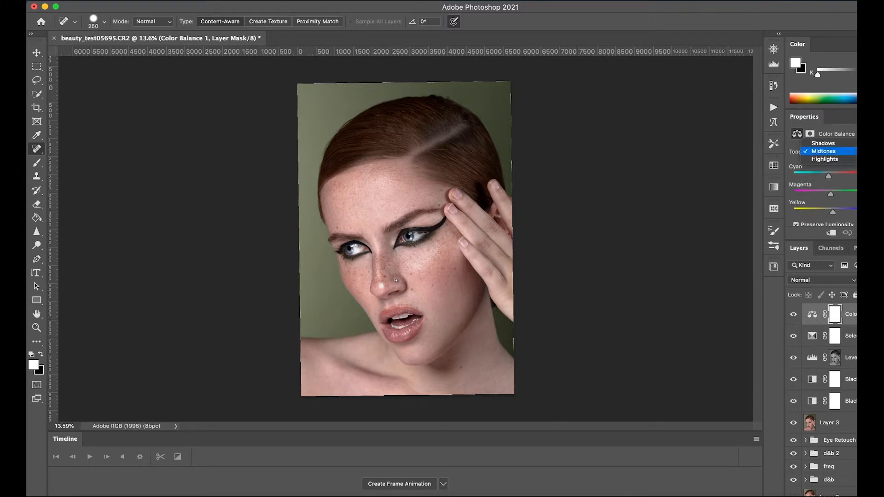
click(823, 143)
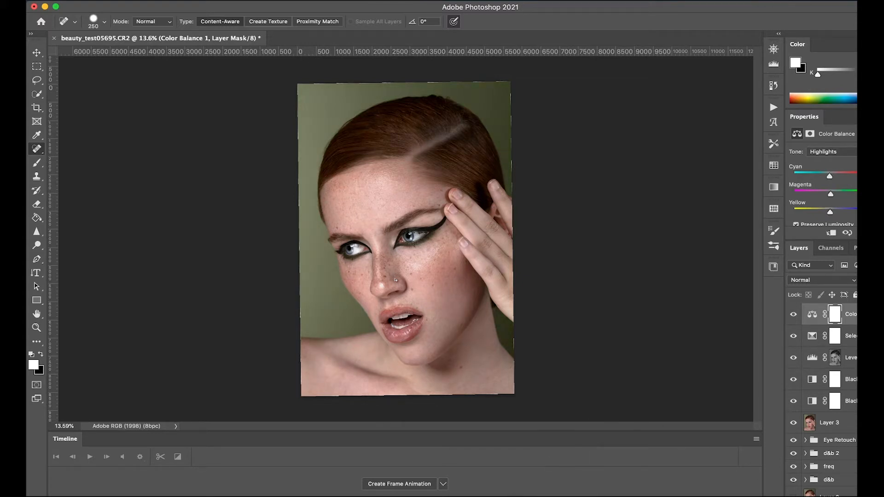
Step: Add a Curves adjustment layer, slightly pull down the midpoint and a lower point of the RGB curve, and toggle the layer to compare
click(846, 495)
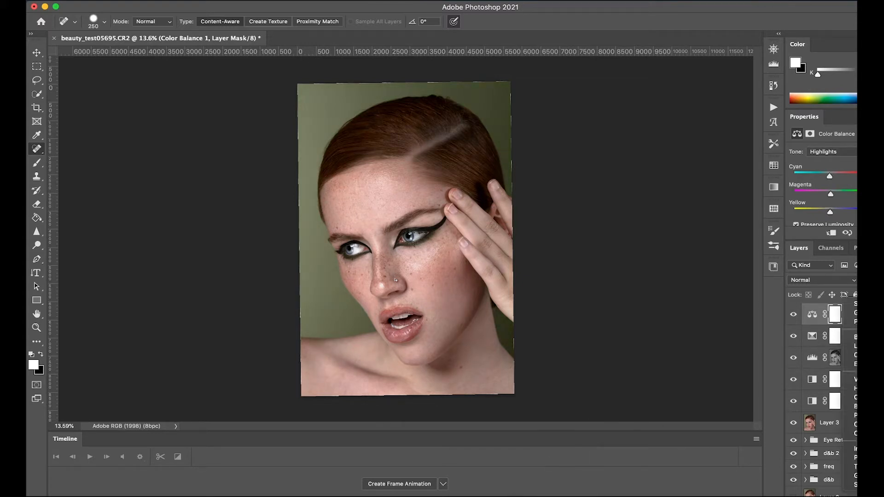
click(854, 354)
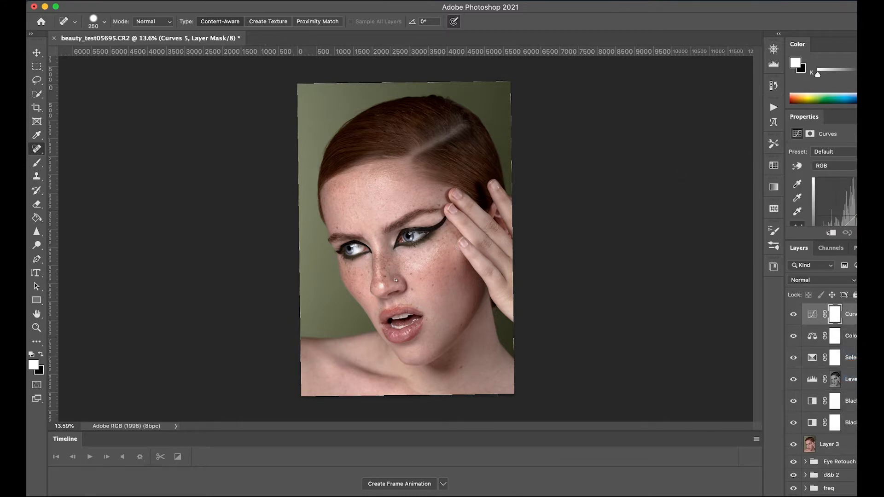
scroll(838, 198, down, 5)
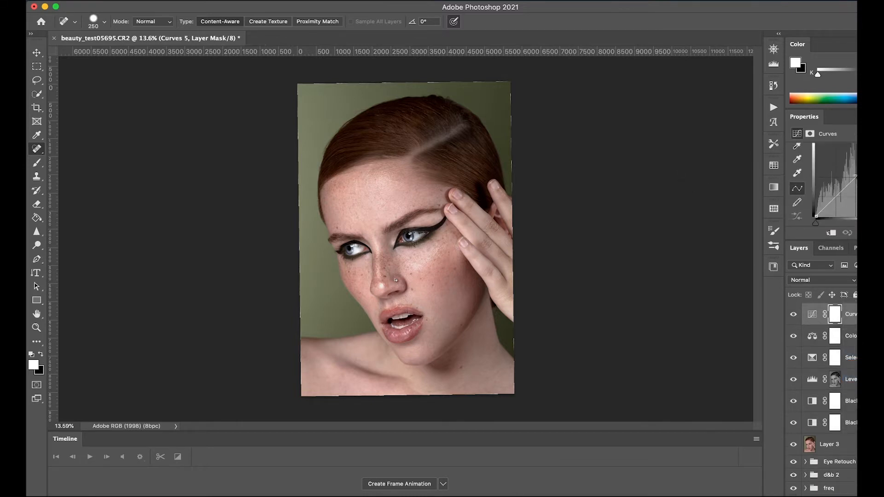
click(854, 177)
drag(854, 176, 855, 180)
drag(837, 195, 838, 195)
click(793, 314)
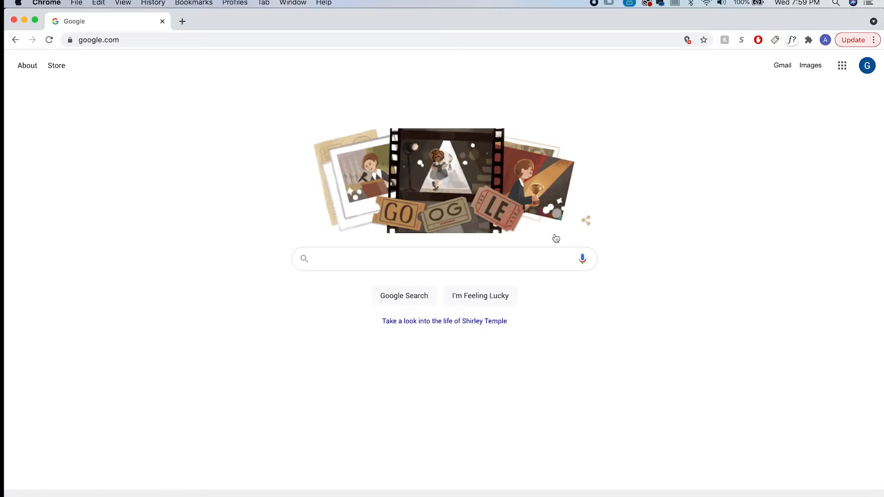
Step: Switch to Chrome, open gabriellastephaniec.com and browse its home page down to the print and sticker shop section
click(455, 42)
text(gabriellastephaniec.com)
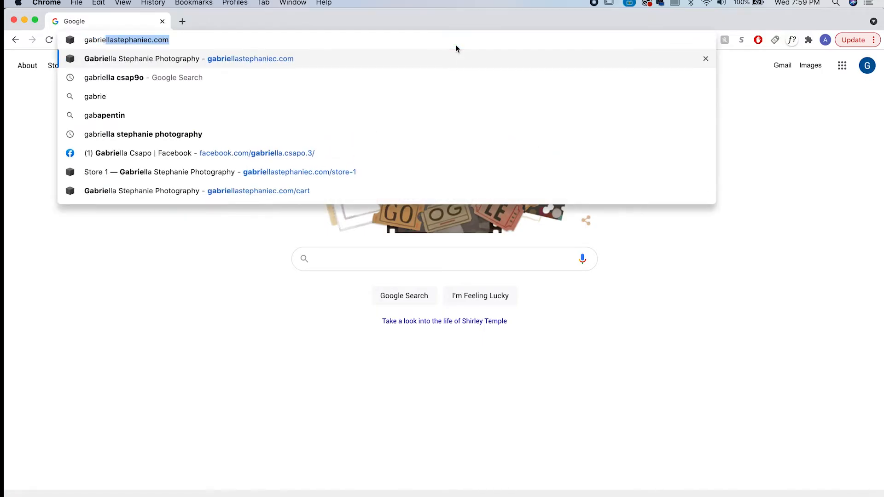
key(Return)
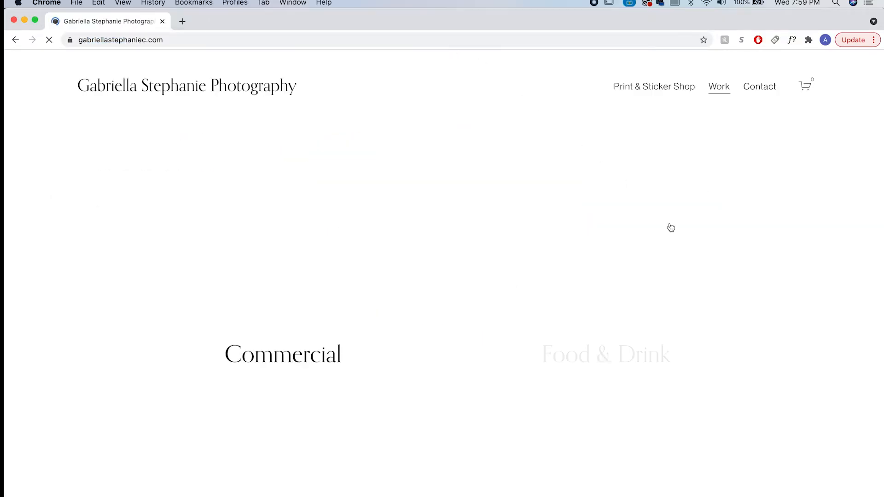
scroll(474, 306, down, 6)
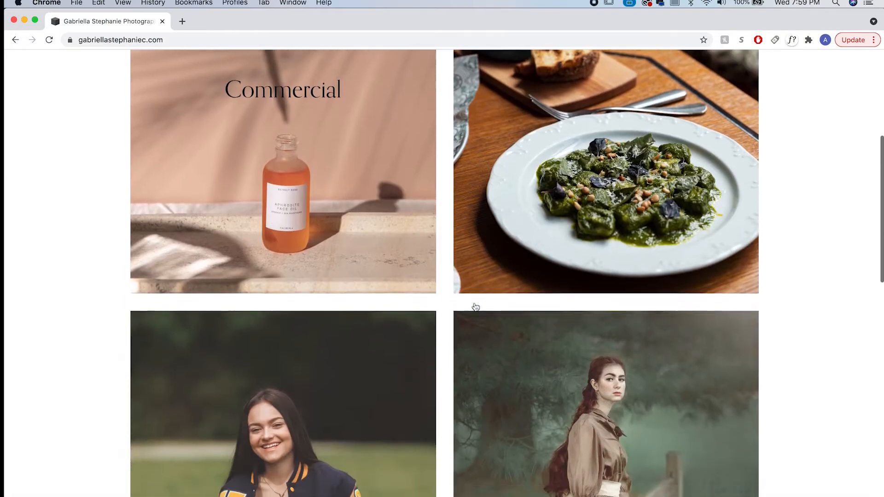
scroll(475, 307, down, 10)
scroll(475, 306, down, 2)
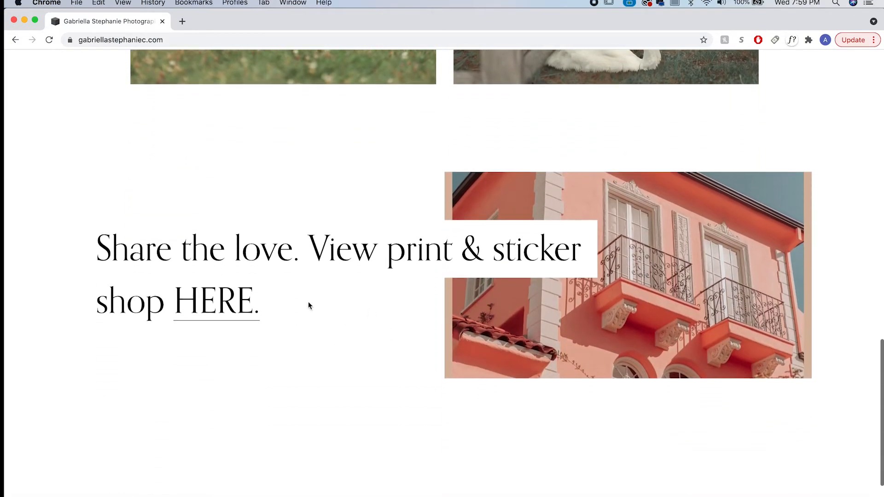
Step: Open the site's print and sticker shop page and look through its introduction and product section
click(227, 320)
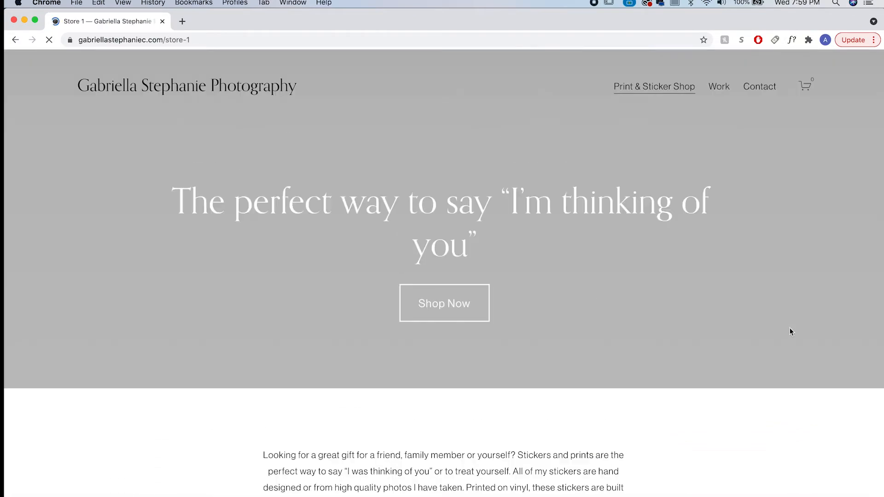
scroll(741, 402, down, 4)
scroll(741, 403, down, 5)
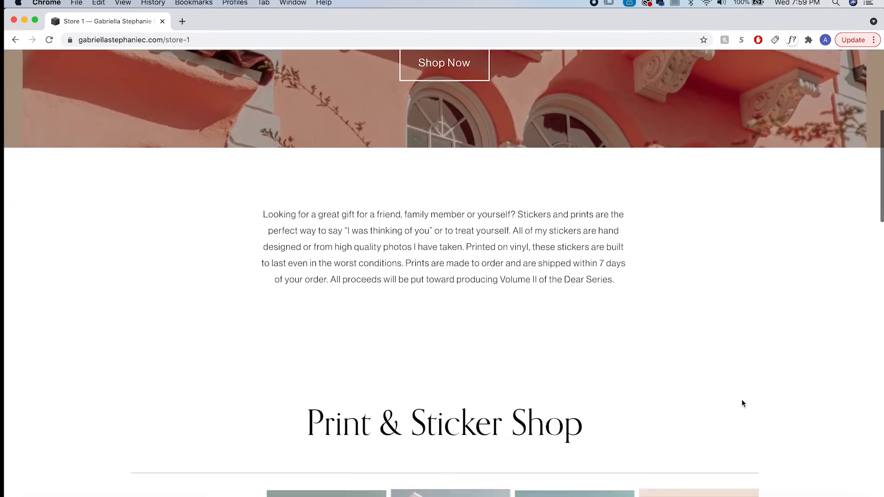
Step: Look through the prints and stickers listed in the Print & Sticker Shop section
scroll(832, 363, down, 4)
scroll(832, 362, down, 2)
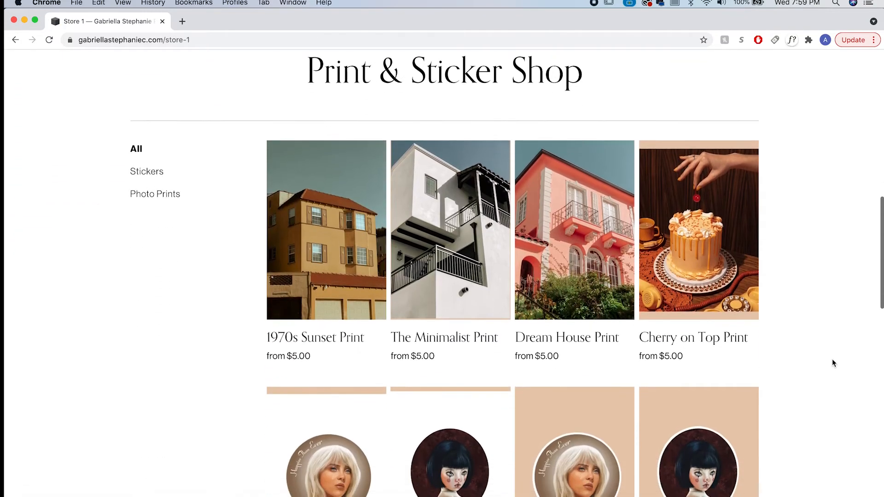
scroll(815, 377, down, 4)
scroll(815, 379, down, 5)
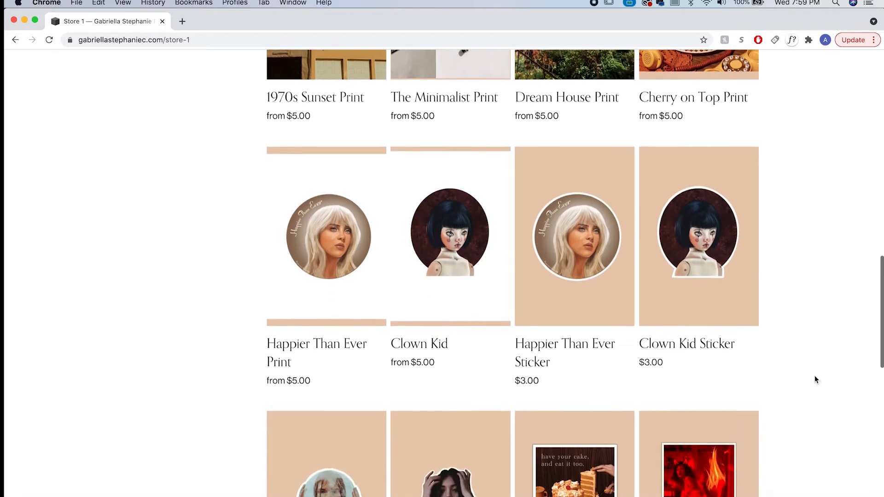
scroll(815, 379, down, 6)
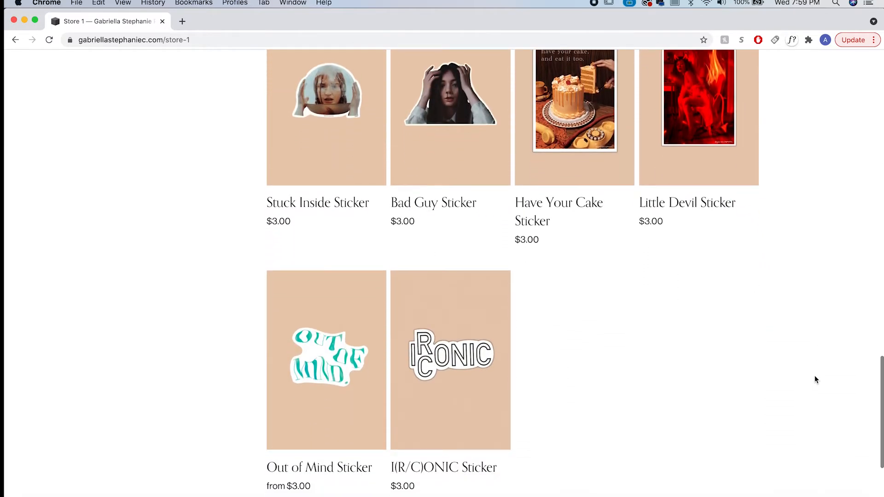
scroll(814, 379, up, 6)
scroll(814, 378, up, 7)
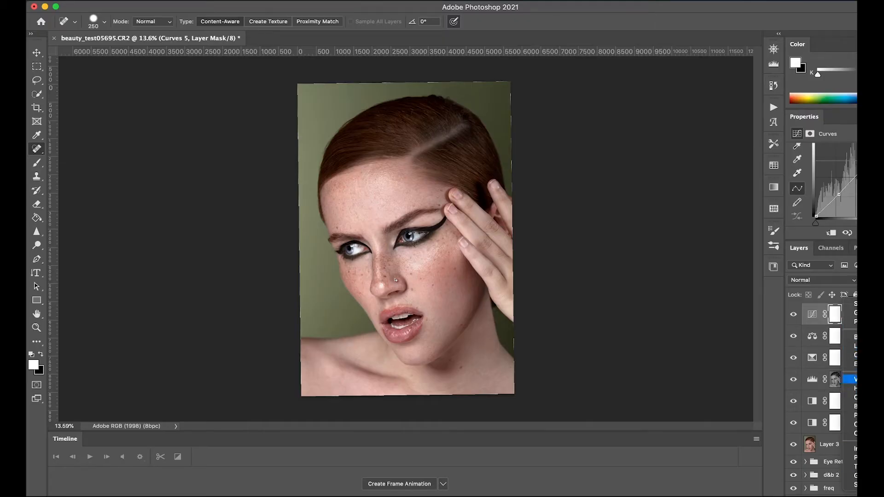
Step: Switch back to Photoshop, add a Vibrance adjustment layer, raise the vibrance slightly, and toggle the layer to compare
click(851, 379)
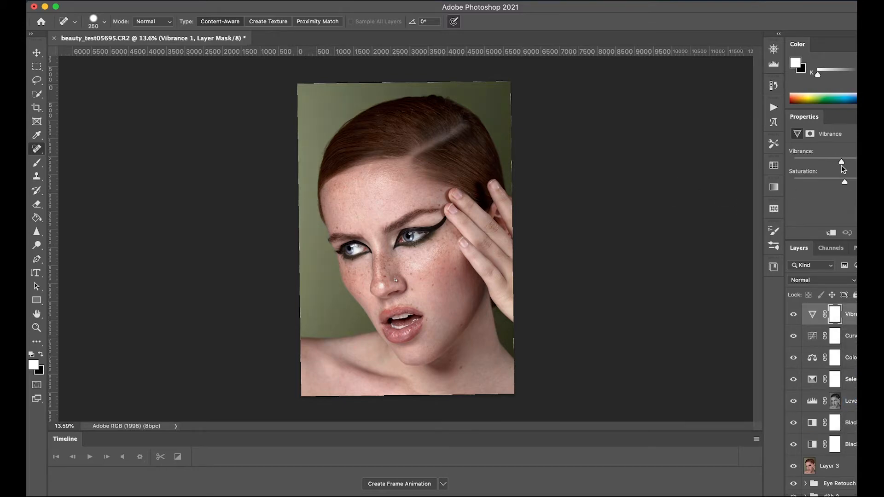
drag(850, 167, 842, 167)
drag(848, 167, 856, 169)
click(793, 315)
click(793, 315)
click(793, 316)
click(794, 317)
Step: Examine the skin color of the face and hand up close for uneven areas
scroll(593, 263, up, 5)
key(bracketright)
scroll(593, 263, down, 3)
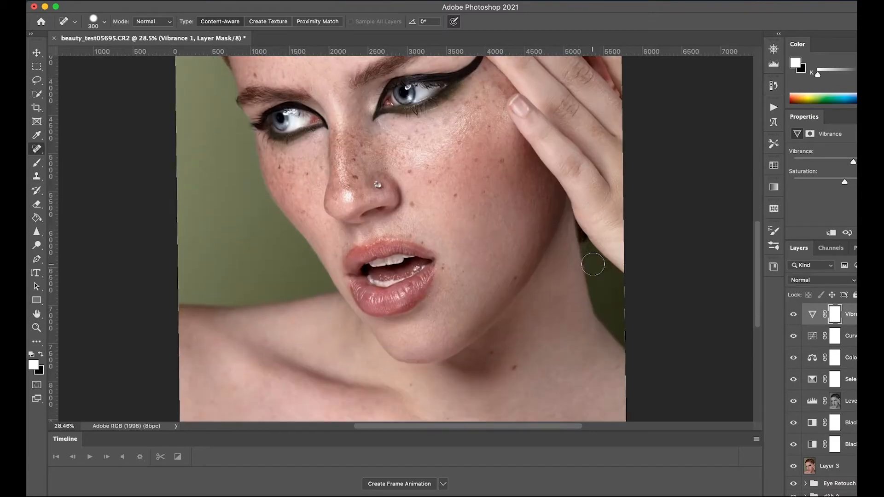
scroll(593, 264, up, 5)
scroll(594, 265, down, 2)
key(bracketleft)
key(bracketleft)
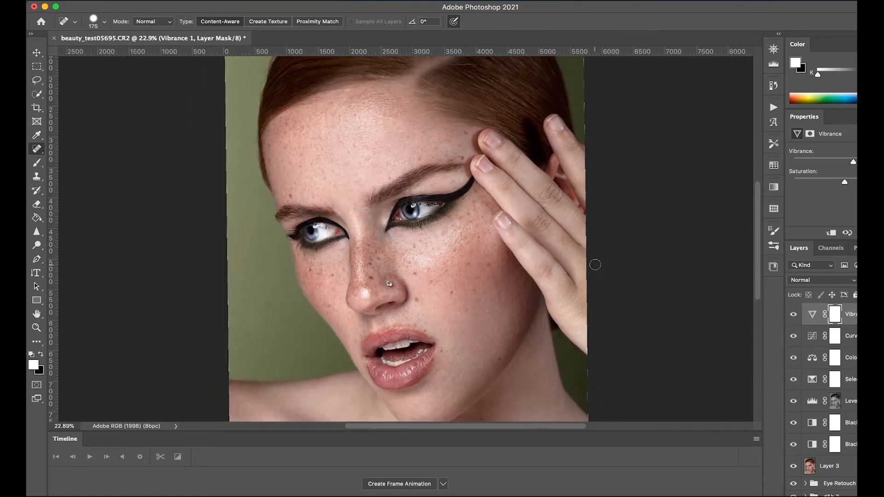
scroll(594, 265, down, 2)
key(bracketleft)
scroll(596, 262, up, 4)
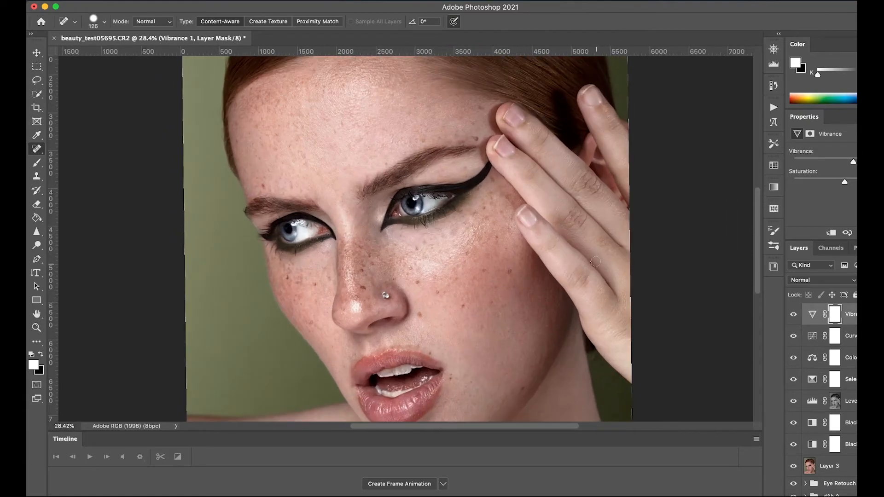
scroll(596, 258, up, 3)
key(bracketright)
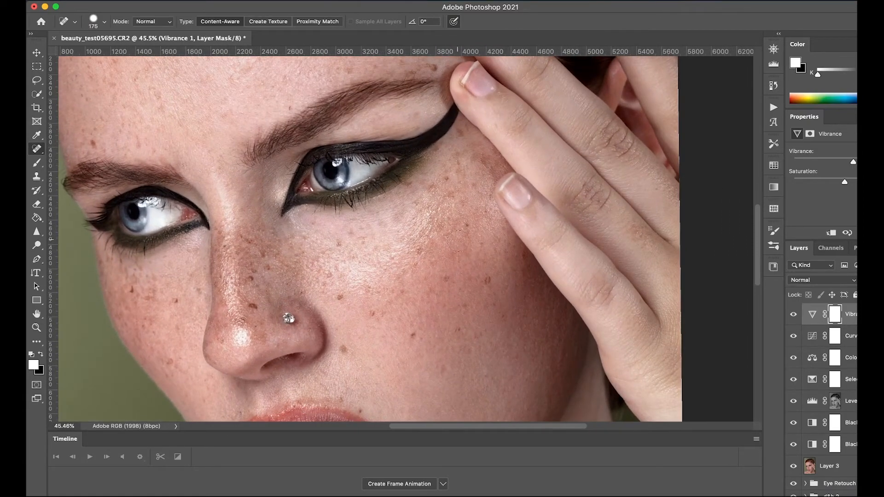
Step: Create a new blank layer above the Vibrance adjustment layer and switch to the Brush tool
key(alt+shift+super+n)
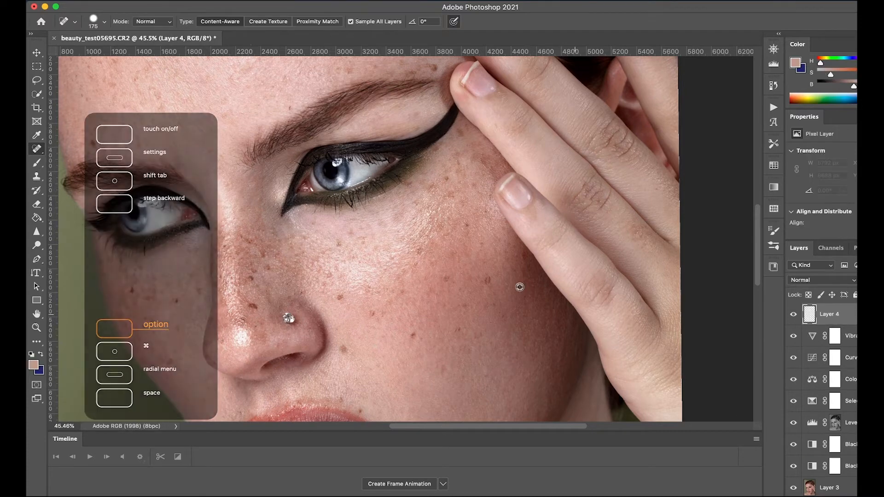
alt+click(459, 272)
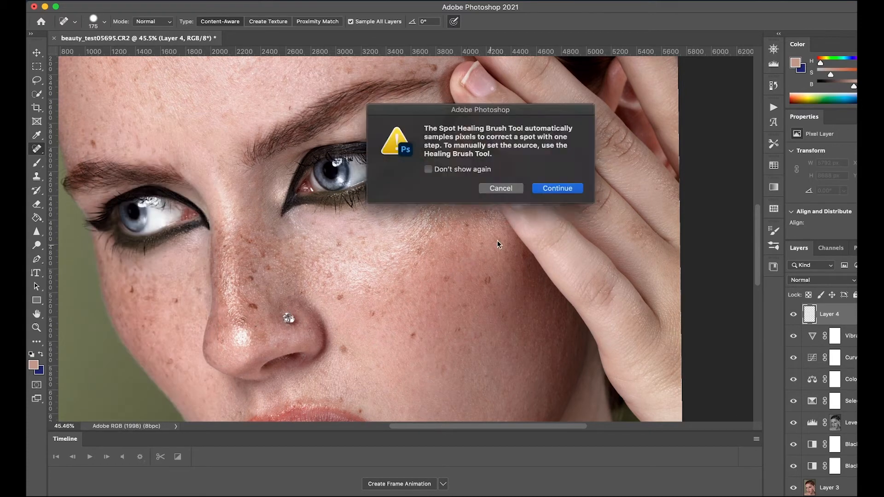
click(512, 188)
key(b)
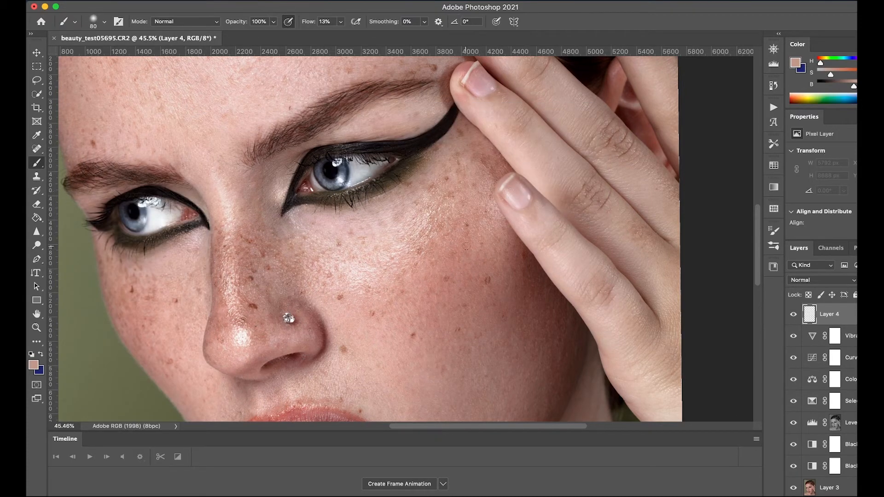
Step: Try painting sampled skin tones over the cheek beside the fingers at 13% flow, undoing the strokes
alt+click(461, 255)
drag(468, 253, 480, 252)
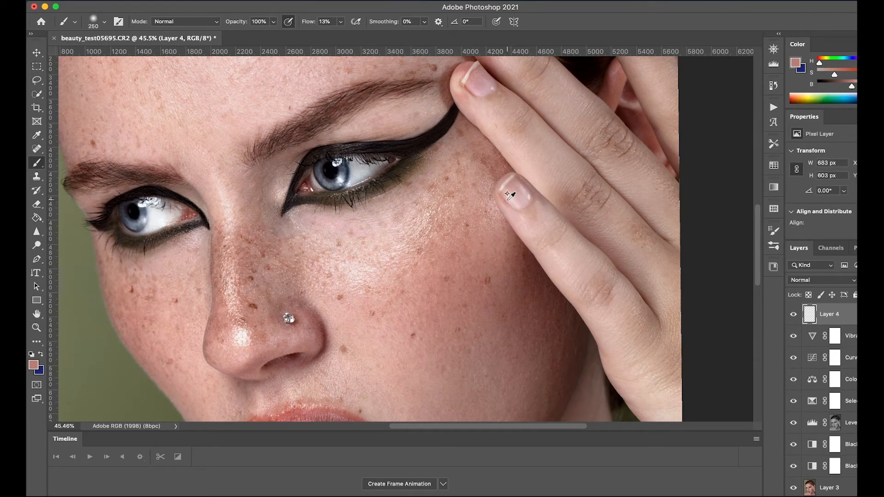
key(super+z)
alt+click(541, 272)
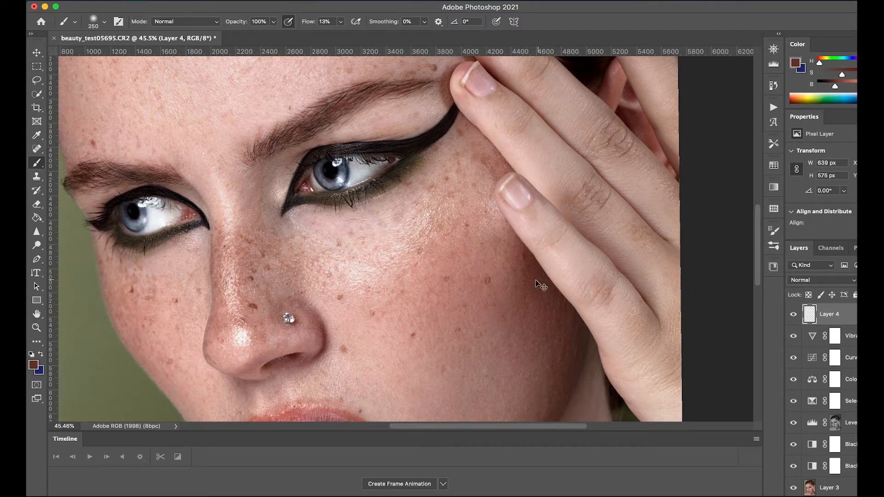
key(super+z)
alt+click(438, 278)
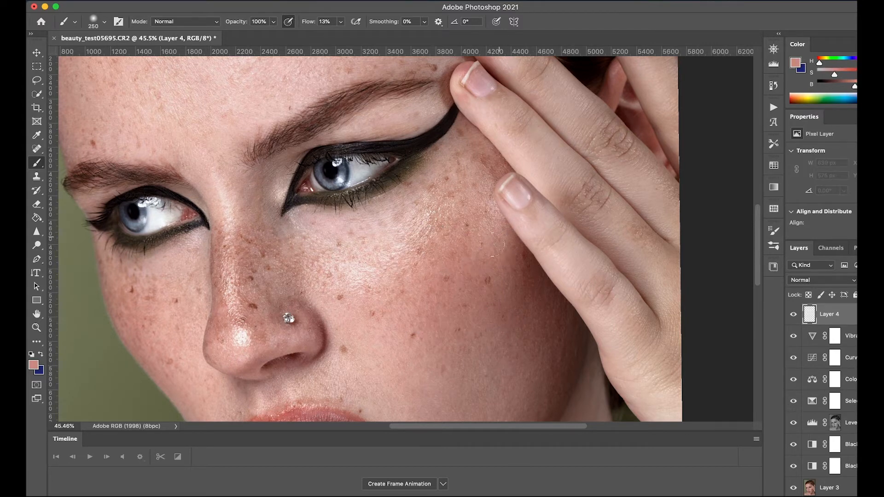
mouse_move(497, 244)
mouse_down()
mouse_move(542, 266)
mouse_move(472, 259)
mouse_move(519, 273)
mouse_move(498, 265)
mouse_move(514, 299)
mouse_up()
key(super+minus)
key(super+minus)
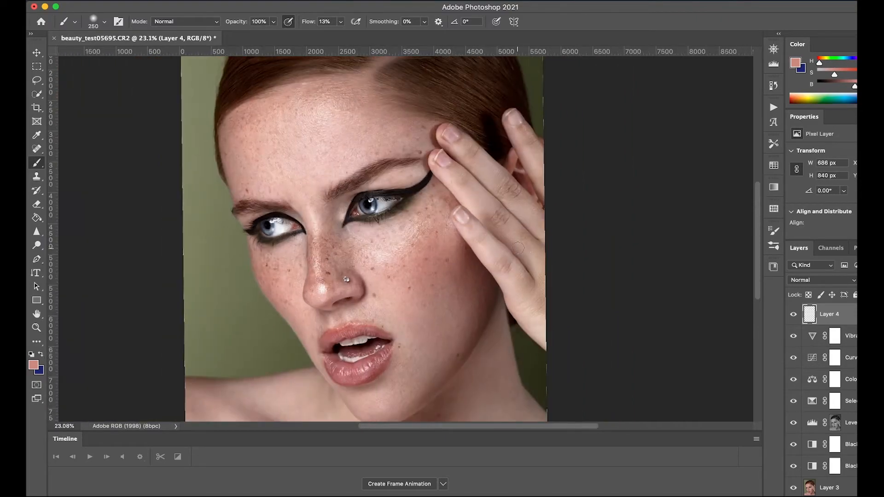
key(super+plus)
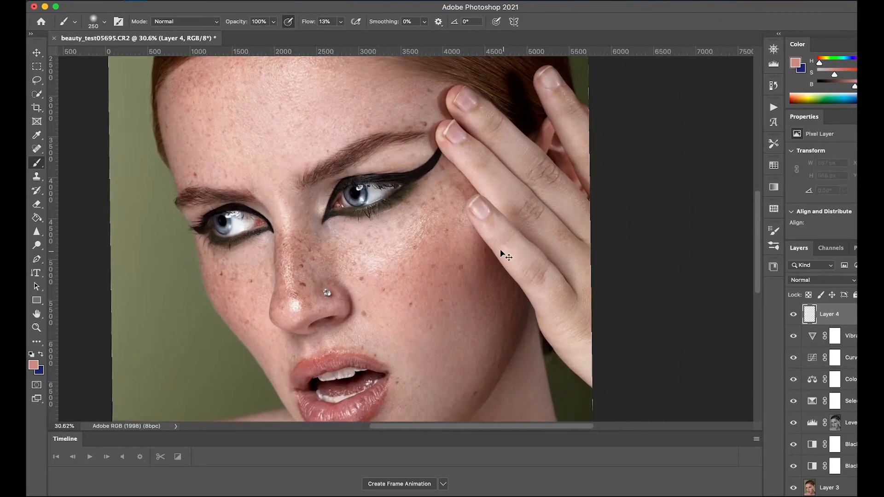
key(super+z)
Step: Sample skin tones from the face and paint them over the shadowed cheek and lower cheek, enlarging the brush to 600
alt+click(443, 240)
drag(469, 249, 468, 239)
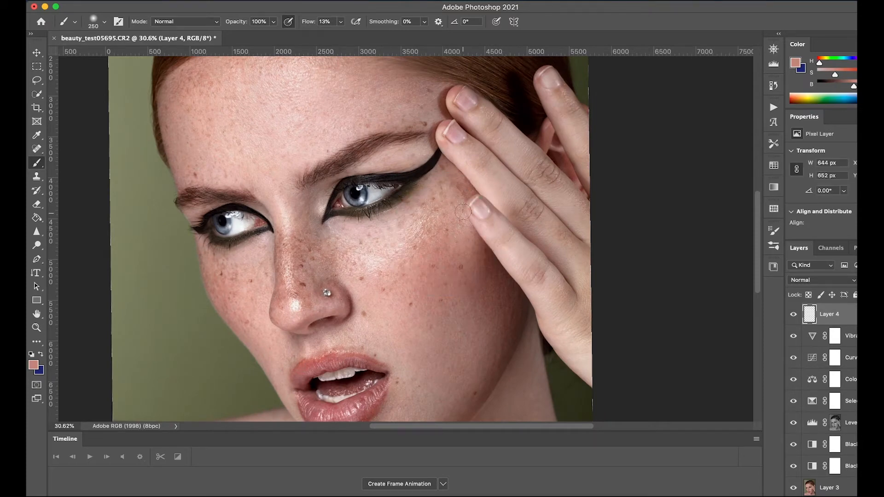
scroll(461, 224, down, 4)
scroll(463, 225, down, 3)
scroll(463, 222, up, 6)
scroll(464, 216, down, 2)
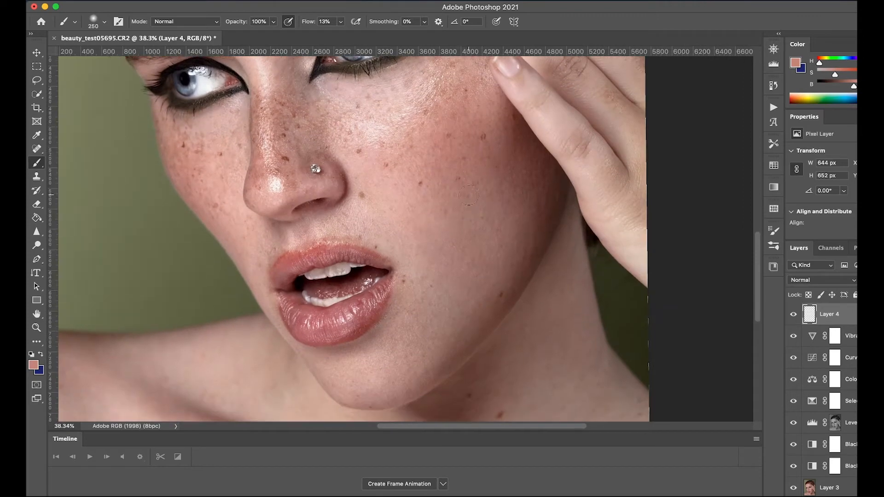
alt+click(399, 246)
key(bracketright)
drag(464, 260, 464, 294)
scroll(486, 242, down, 4)
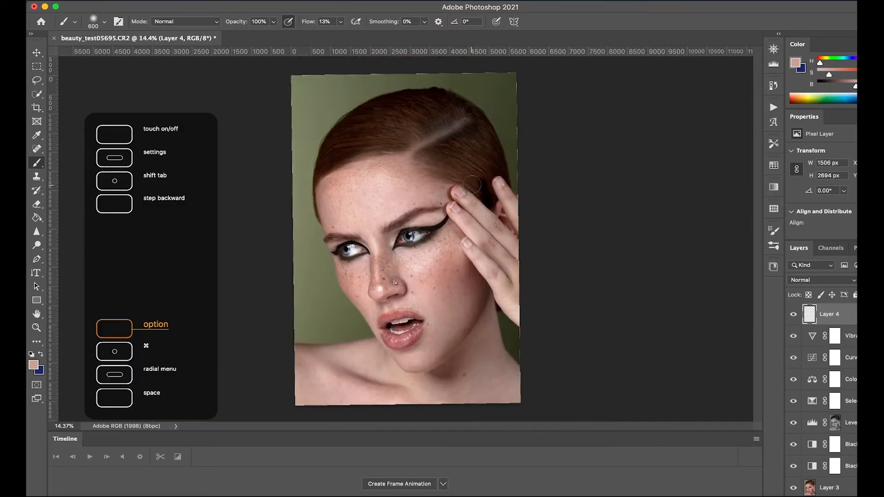
scroll(476, 191, up, 3)
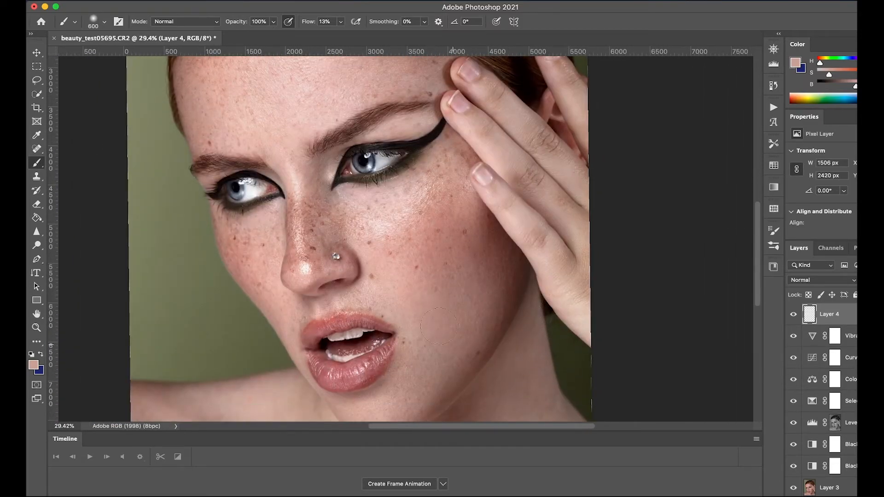
Step: Set the painted layer's blend mode to Color and toggle its visibility to compare
click(806, 280)
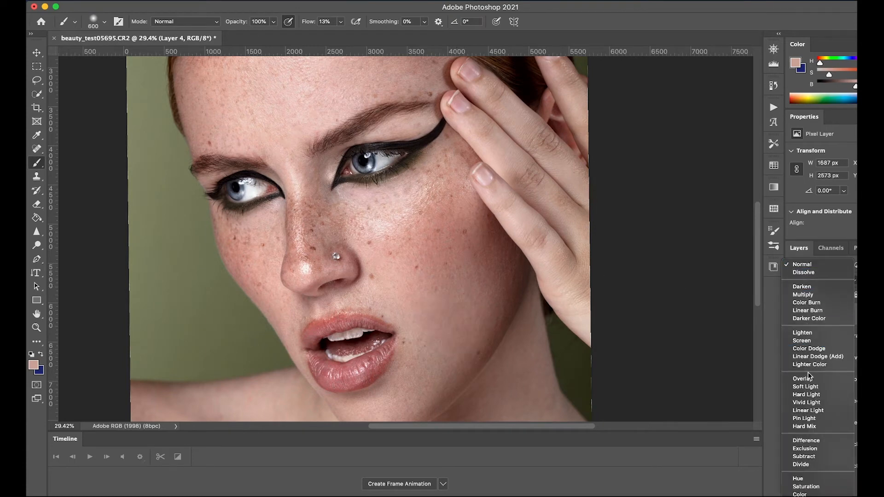
click(809, 493)
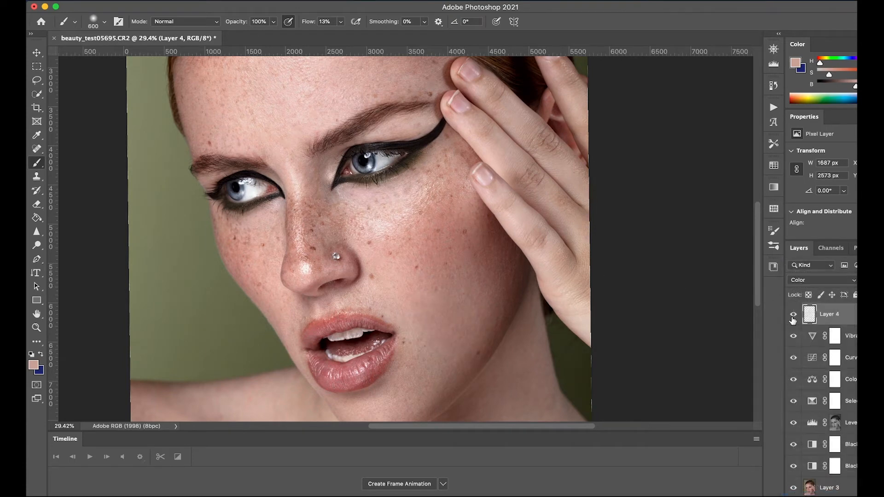
click(792, 315)
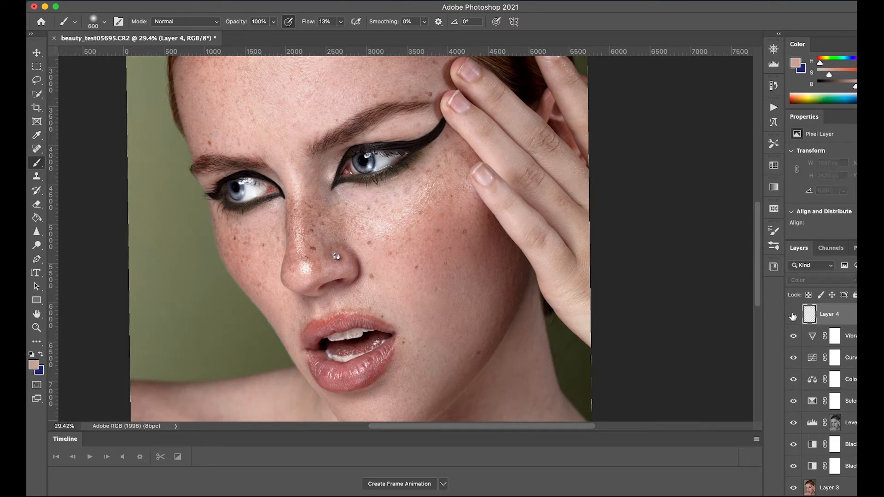
click(792, 314)
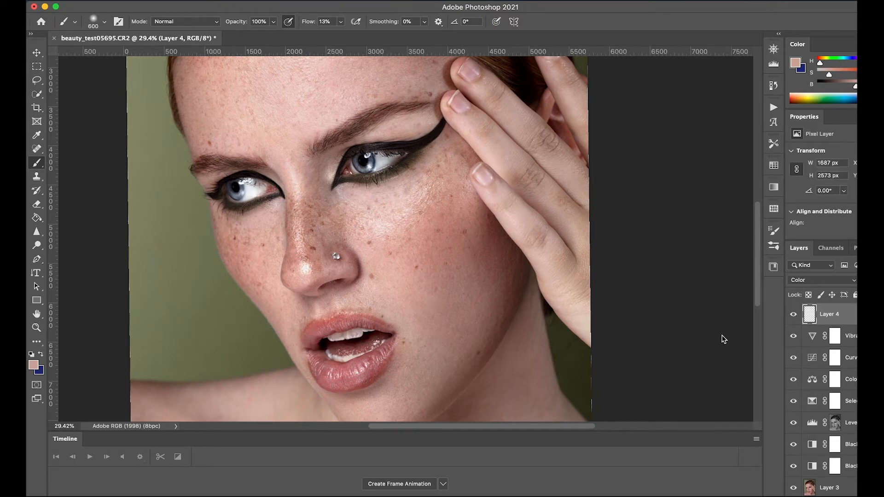
Step: Paint a lighter sampled pink skin tone over the cheek, enlarging the brush to 1000
mouse_move(408, 319)
mouse_down()
mouse_move(371, 223)
mouse_move(380, 233)
mouse_up()
key(bracketright)
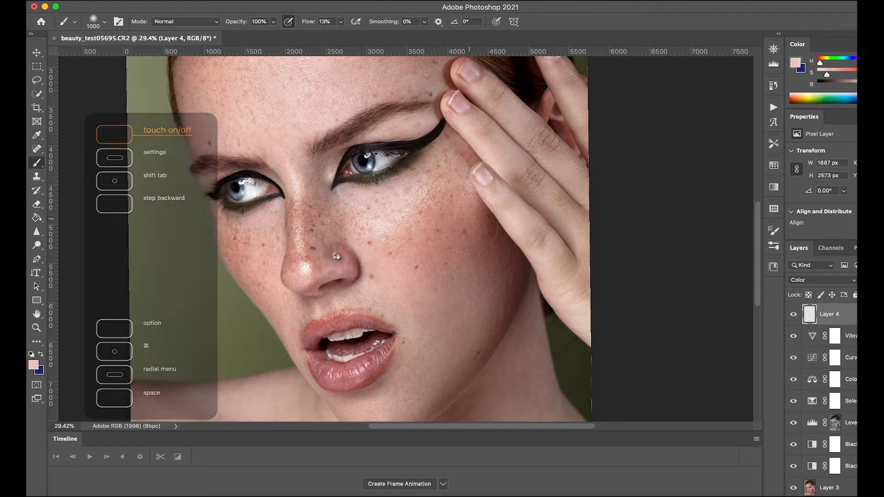
scroll(409, 277, down, 5)
scroll(433, 276, down, 4)
scroll(442, 272, up, 5)
scroll(453, 249, down, 3)
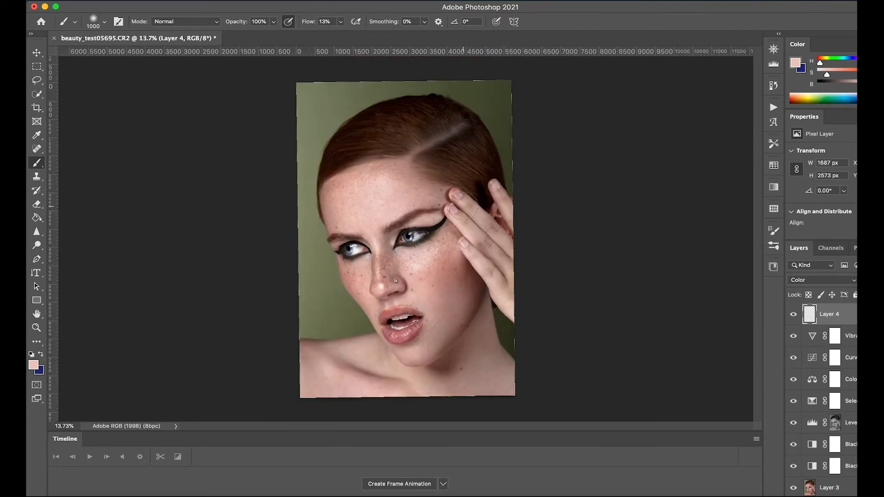
Step: Sample the hair color, make it a brighter, more saturated reddish brown, and paint it over the hair
scroll(457, 202, up, 4)
alt+click(430, 155)
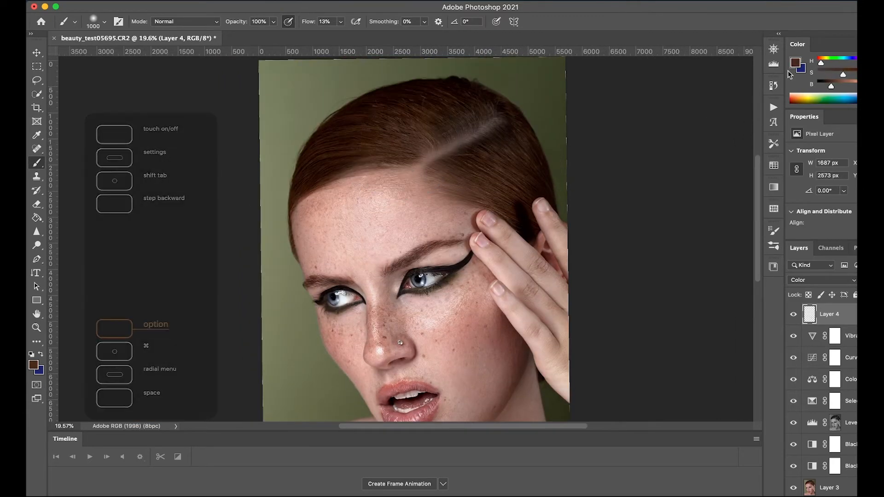
drag(831, 87, 820, 63)
mouse_move(495, 164)
mouse_down()
mouse_move(477, 179)
mouse_move(523, 161)
mouse_move(476, 170)
mouse_up()
mouse_move(365, 148)
mouse_down()
mouse_move(432, 117)
mouse_move(316, 177)
mouse_up()
Step: Reduce the brush size to 500 and paint the reddish brown around the hair parting
key(bracketleft)
key(bracketleft)
key(bracketleft)
key(bracketleft)
key(bracketleft)
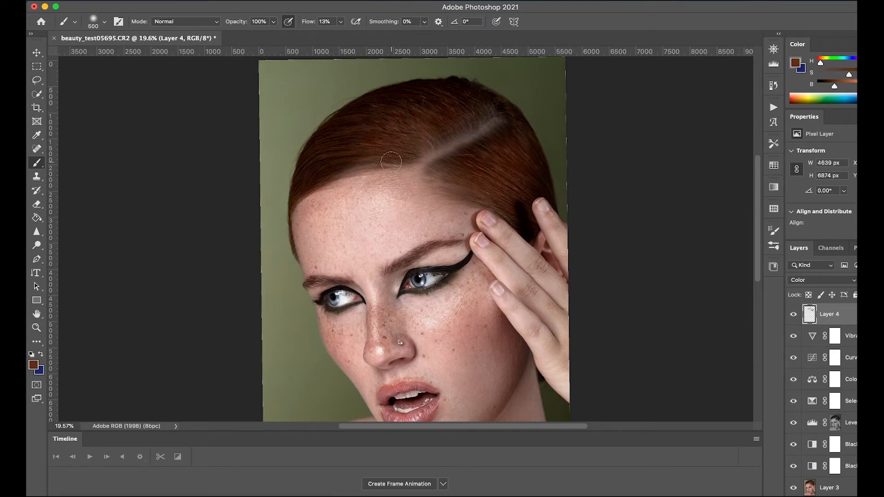
drag(488, 113, 480, 116)
scroll(588, 259, down, 3)
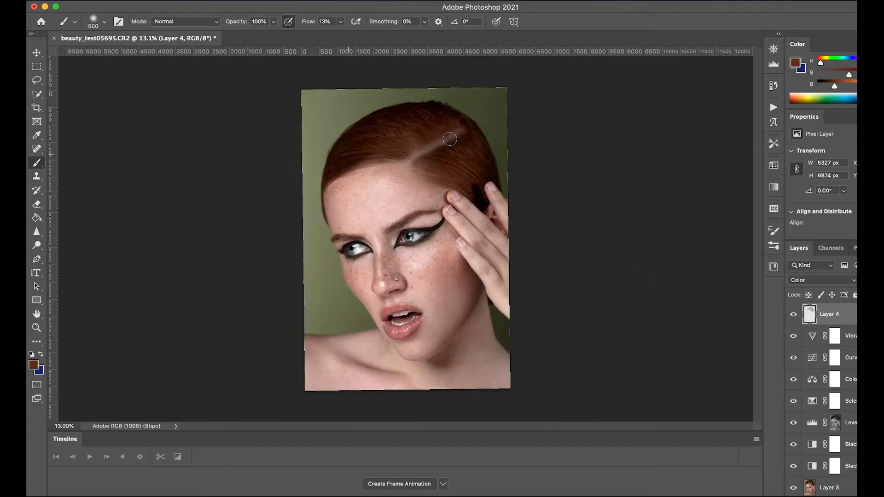
Step: Reduce the brush size to 125 and tint the eyebrows with the same reddish brown
scroll(417, 187, up, 5)
key(bracketleft)
key(bracketleft)
key(bracketleft)
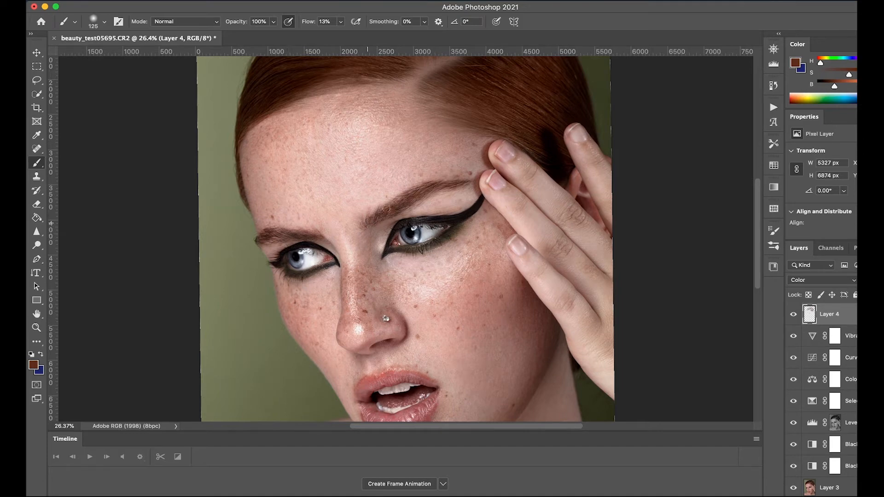
scroll(459, 198, down, 3)
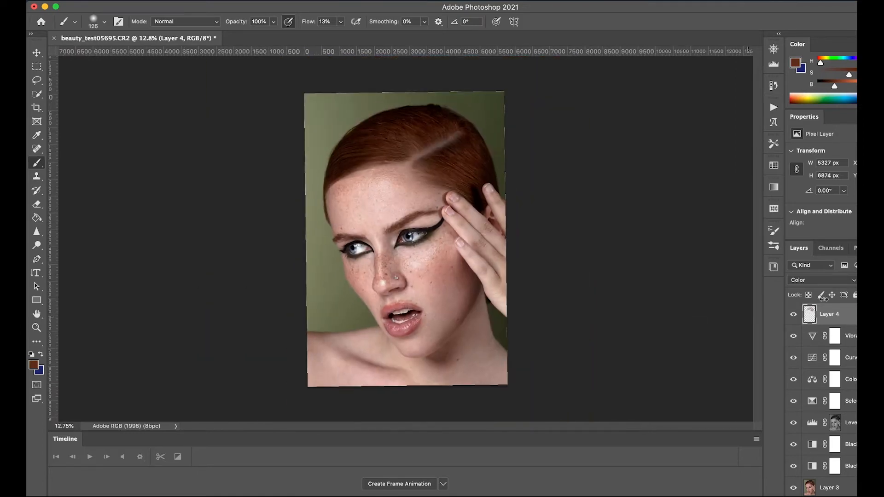
Step: Toggle the painted color layer off and on, and review the whole portrait and its layer stack
click(792, 315)
click(792, 316)
scroll(661, 252, up, 3)
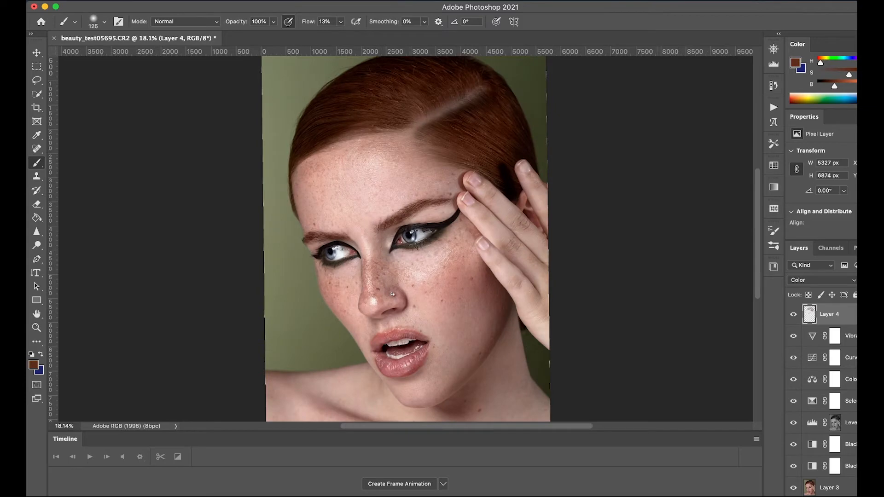
scroll(824, 391, down, 3)
scroll(546, 233, down, 4)
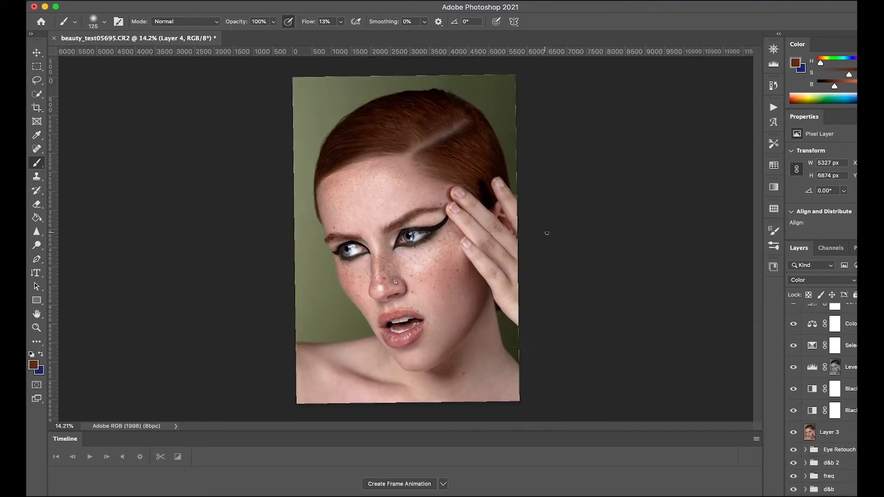
scroll(565, 232, up, 2)
scroll(564, 231, up, 2)
scroll(569, 225, down, 4)
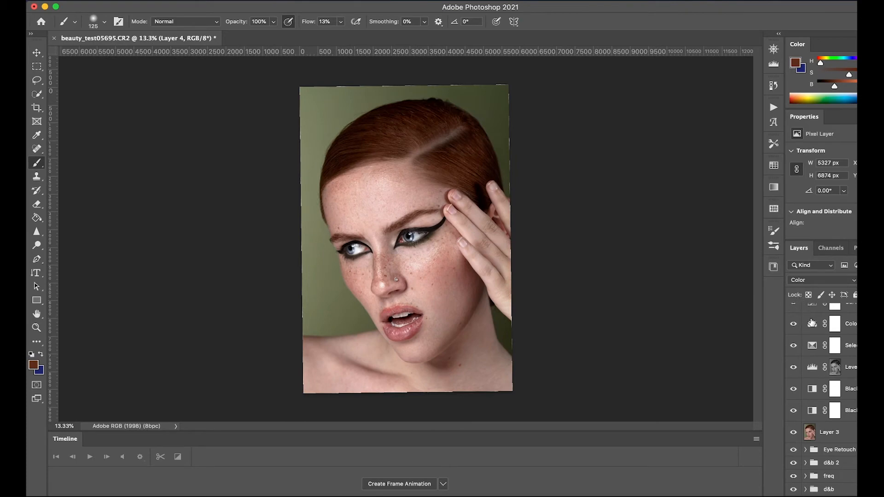
Step: Show only the original Layer 0, and bring back the other layers to compare the unedited and graded portrait
scroll(855, 364, up, 3)
scroll(852, 370, down, 3)
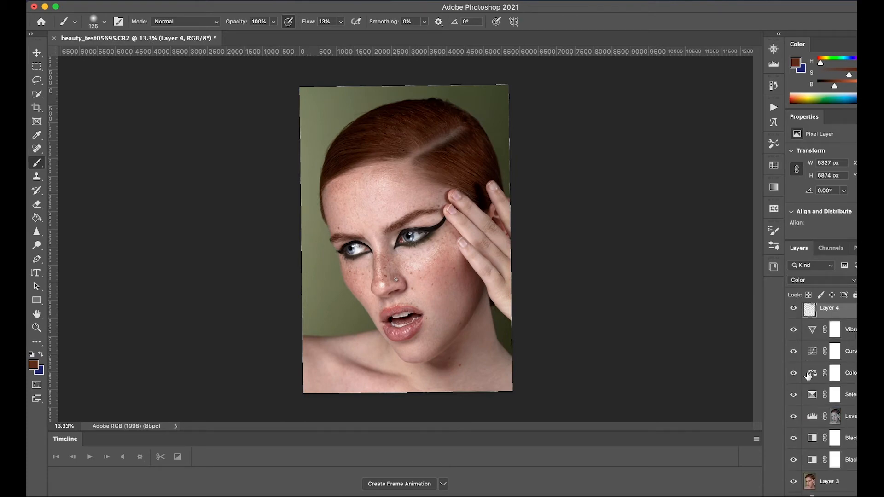
alt+click(794, 487)
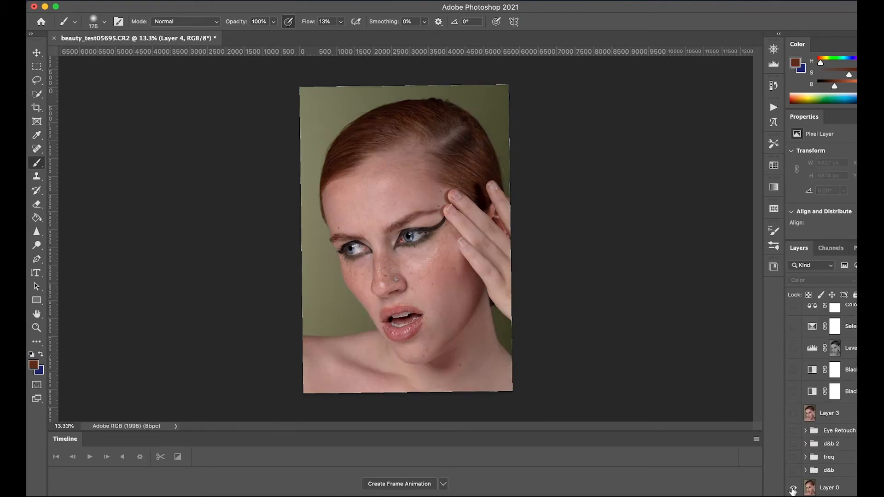
alt+click(792, 490)
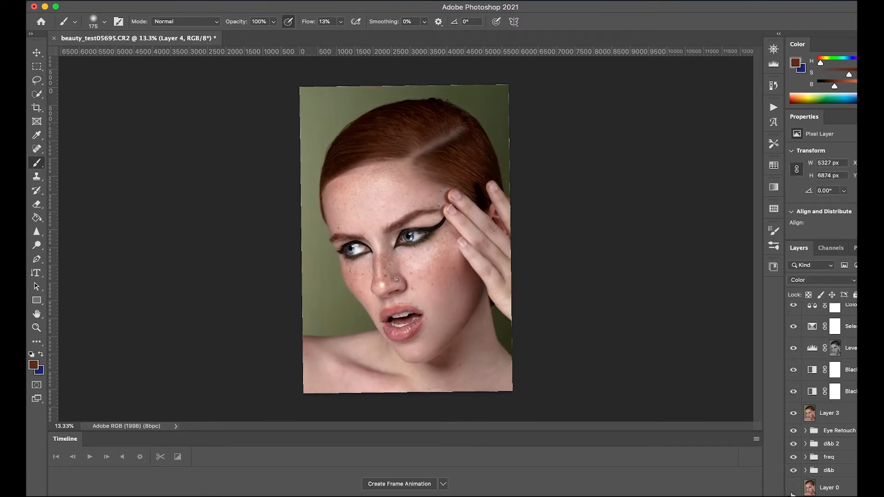
Step: Lower the vibrance of the Vibrance adjustment layer and toggle the layer to compare its effect
scroll(854, 361, up, 3)
click(852, 337)
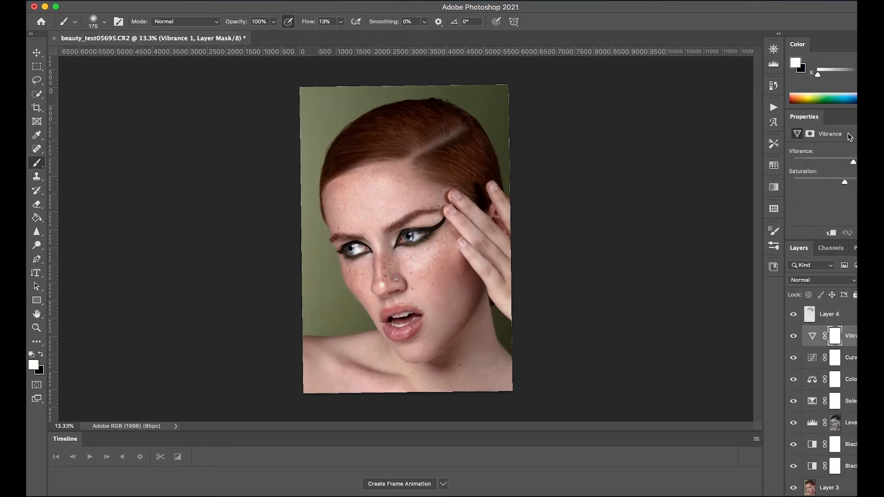
drag(854, 162, 841, 164)
mouse_move(844, 164)
mouse_down()
mouse_move(856, 164)
mouse_move(840, 167)
mouse_up()
click(792, 337)
click(792, 341)
click(792, 342)
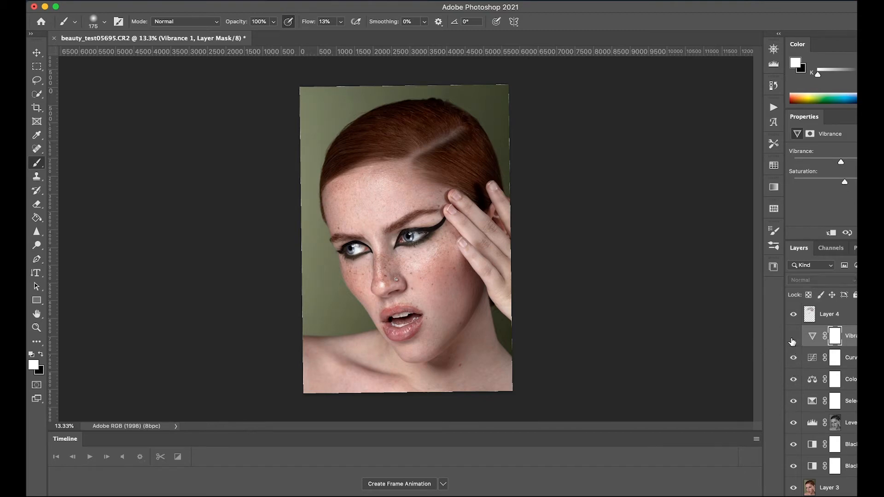
click(791, 341)
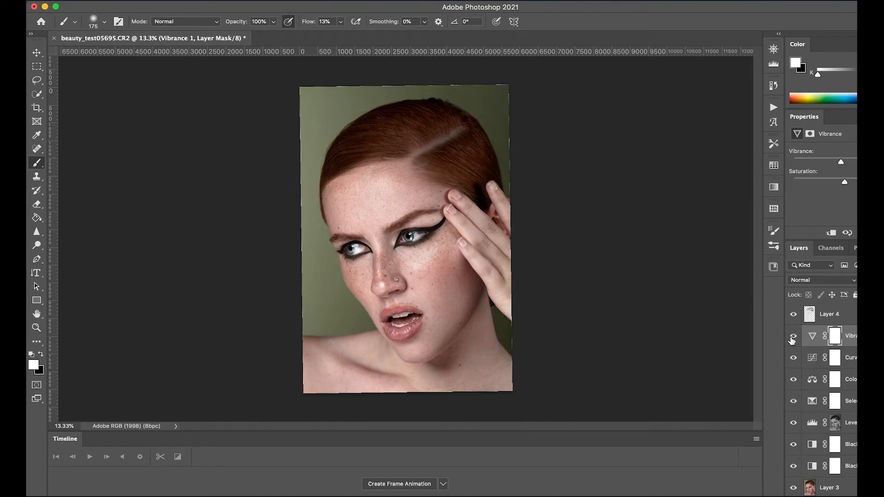
Step: Adjust the black amount for Greens in the existing Selective Color adjustment layer
click(850, 400)
click(831, 163)
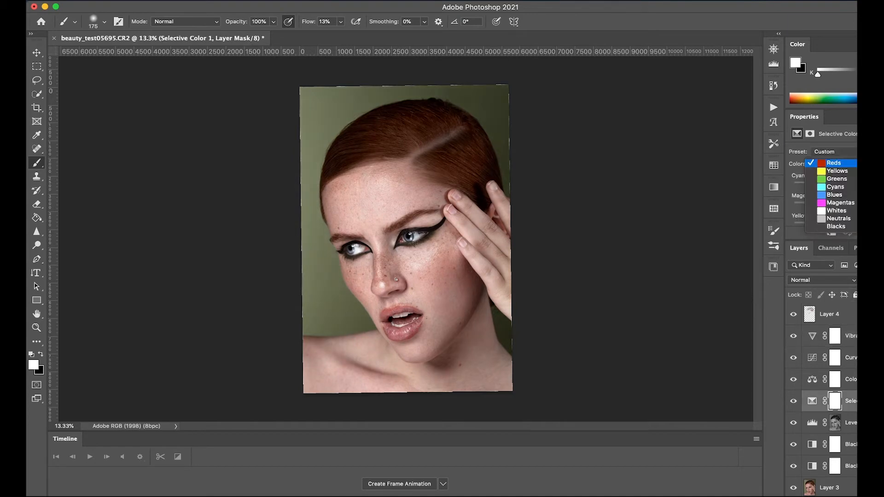
click(836, 179)
scroll(829, 202, down, 2)
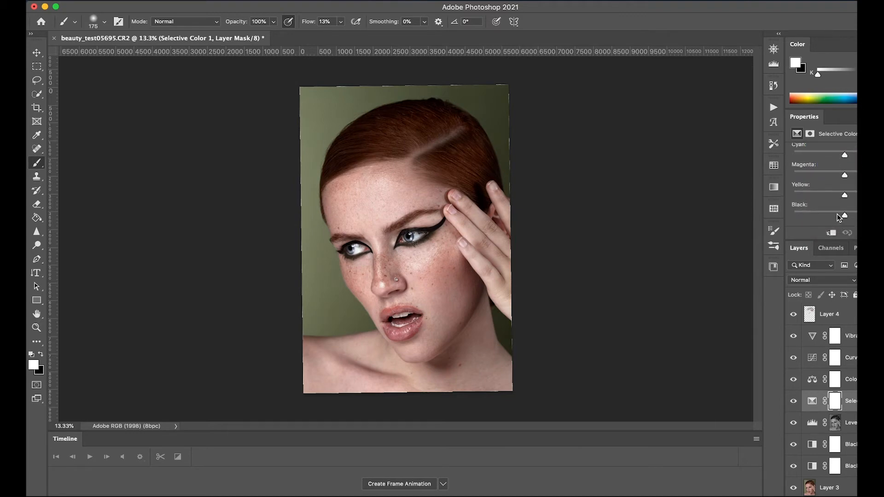
drag(831, 216, 850, 217)
scroll(822, 184, up, 1)
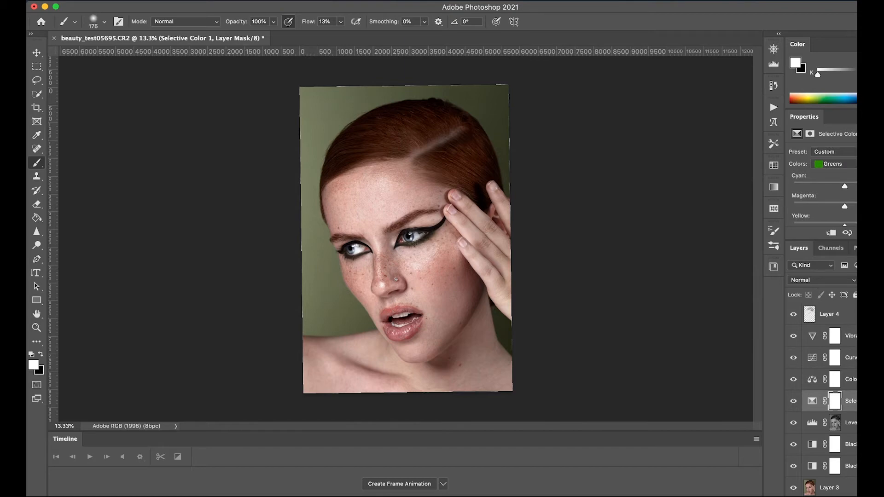
Step: Raise the yellow amount for Yellows in the Selective Color layer, and fine-tune the cyan and magenta amounts
click(833, 164)
click(830, 154)
scroll(838, 212, down, 1)
mouse_move(844, 207)
mouse_down()
mouse_move(824, 209)
mouse_move(851, 210)
mouse_move(820, 211)
mouse_move(853, 215)
mouse_up()
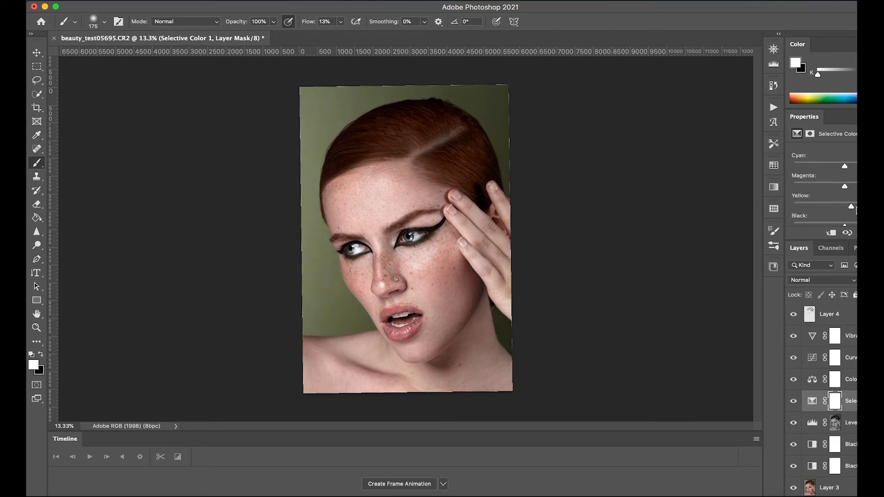
mouse_move(844, 167)
mouse_down()
mouse_move(836, 167)
mouse_move(853, 166)
mouse_move(828, 169)
mouse_move(848, 176)
mouse_up()
drag(835, 175, 854, 188)
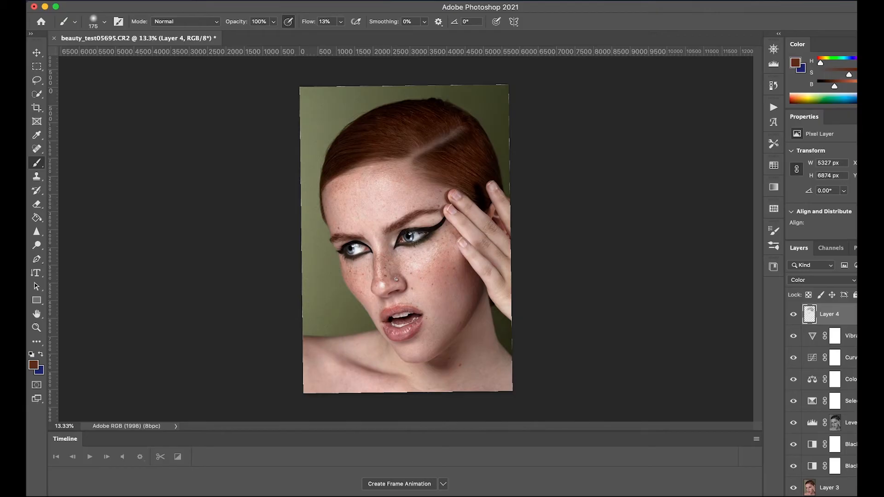
Step: Add a new layer at the top of the stack in Soft Light mode and make white the foreground color
key(super+shift+alt+n)
click(816, 278)
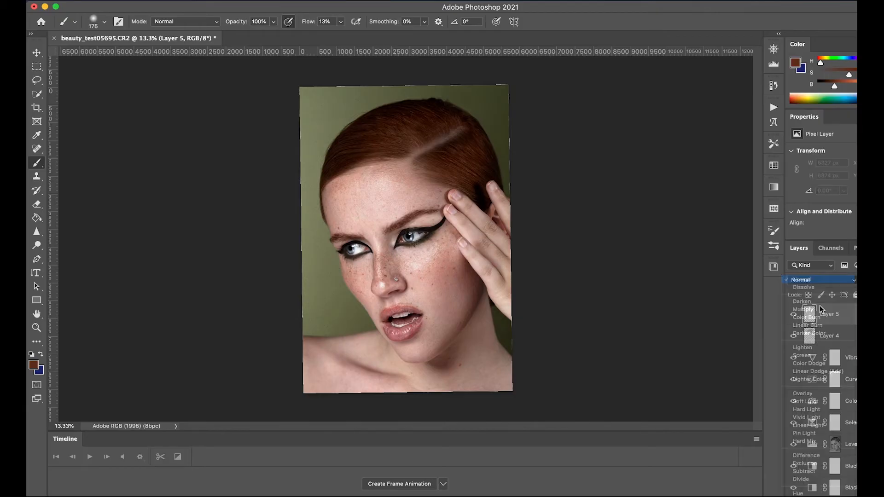
click(818, 280)
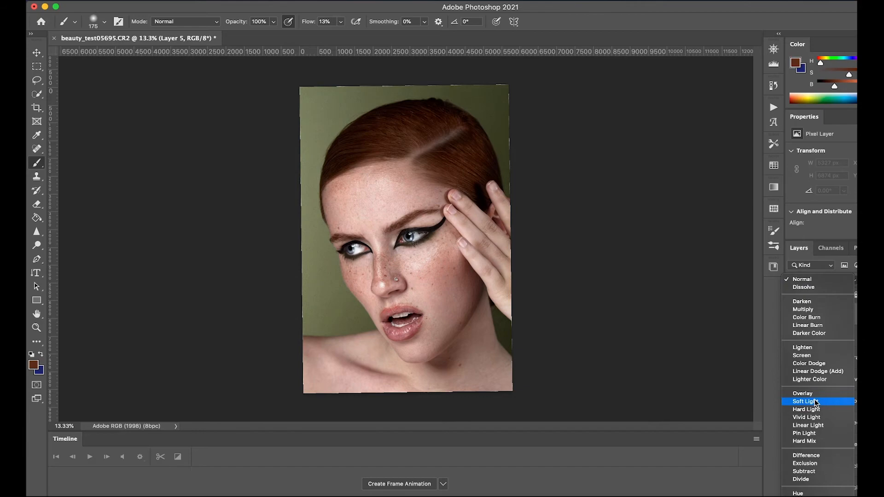
click(814, 402)
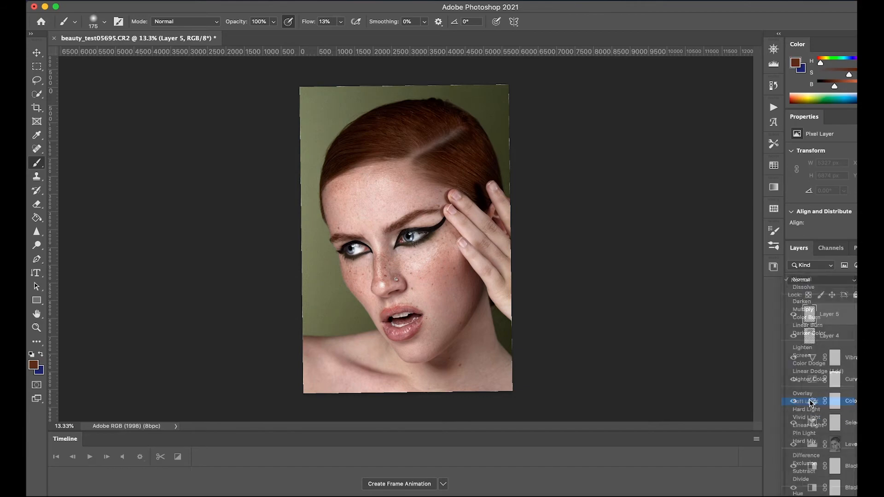
click(31, 354)
click(41, 354)
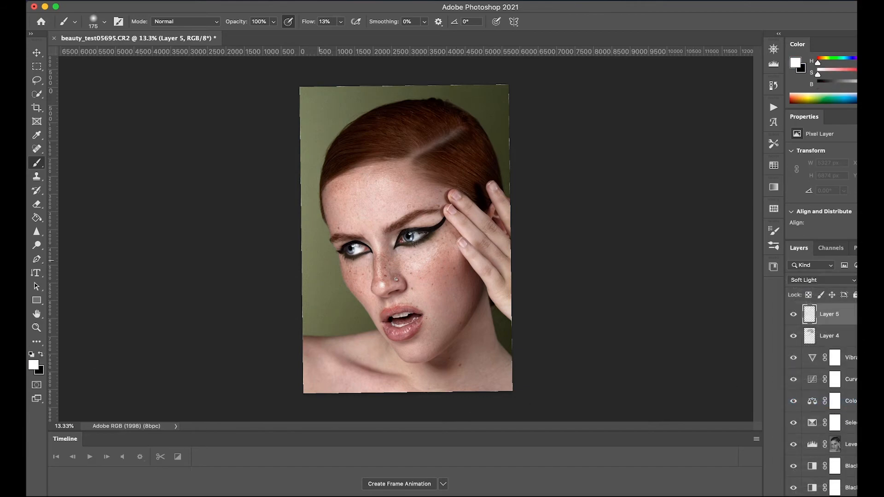
Step: Paint white beneath the lower lashes of the eye near the hand with a size 150 brush, and undo the last two strokes
scroll(444, 211, up, 8)
key(bracketleft)
scroll(449, 209, up, 6)
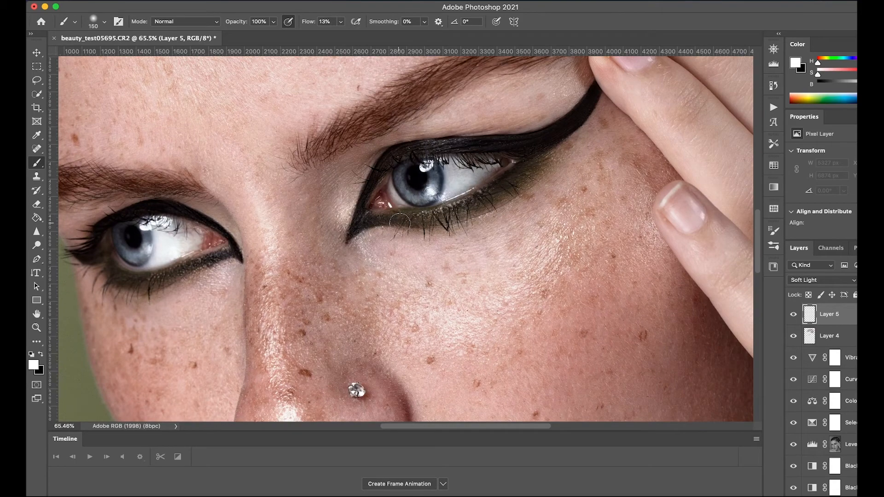
drag(400, 223, 495, 186)
drag(460, 212, 529, 162)
drag(488, 199, 538, 157)
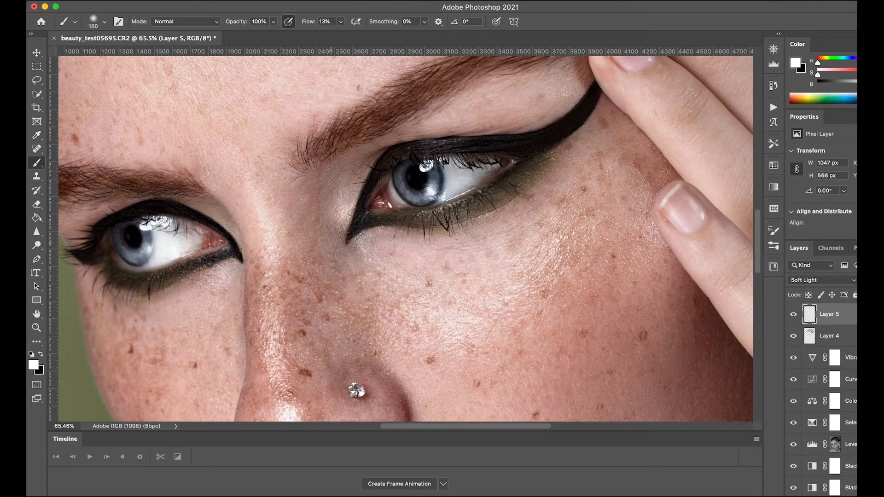
key(super+z)
key(super+z)
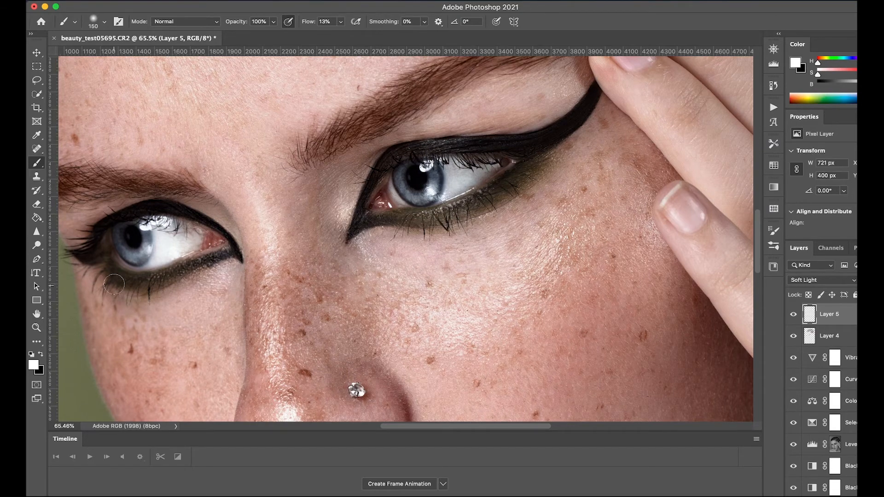
key(super+0)
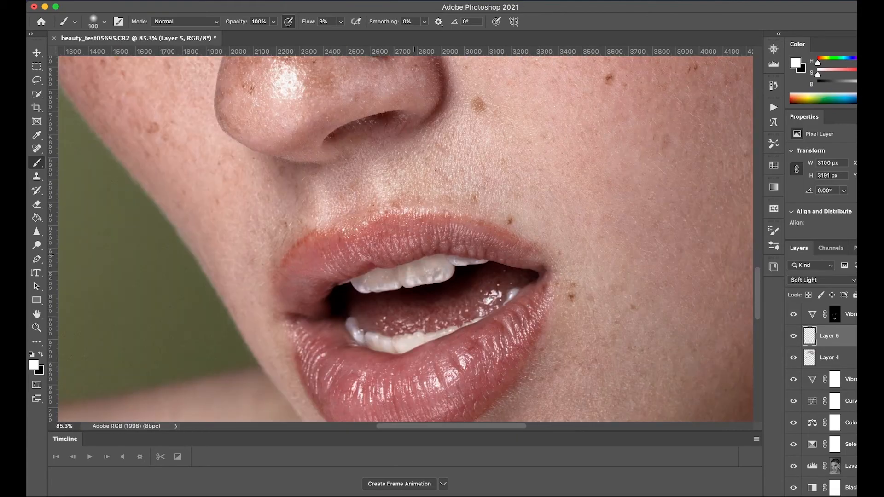
Step: Dodge and burn the lips, face and hair on the Soft Light layer at 9% flow, alternating white and black
key(x)
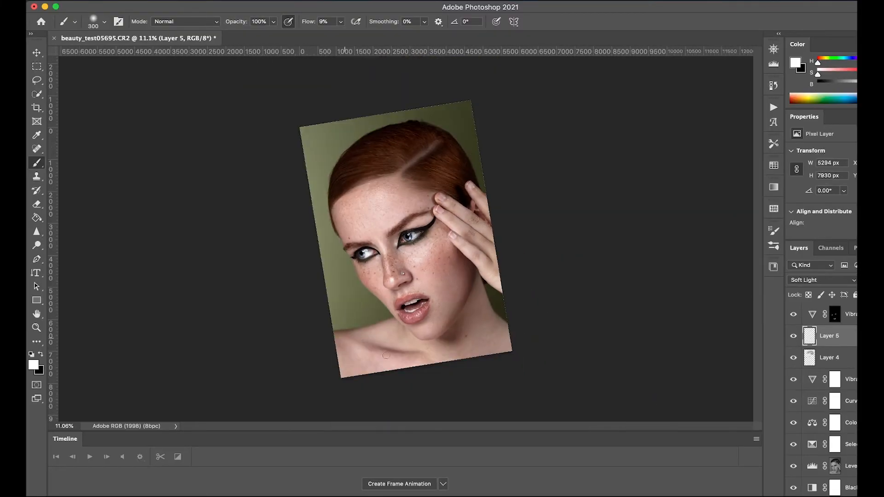
key(x)
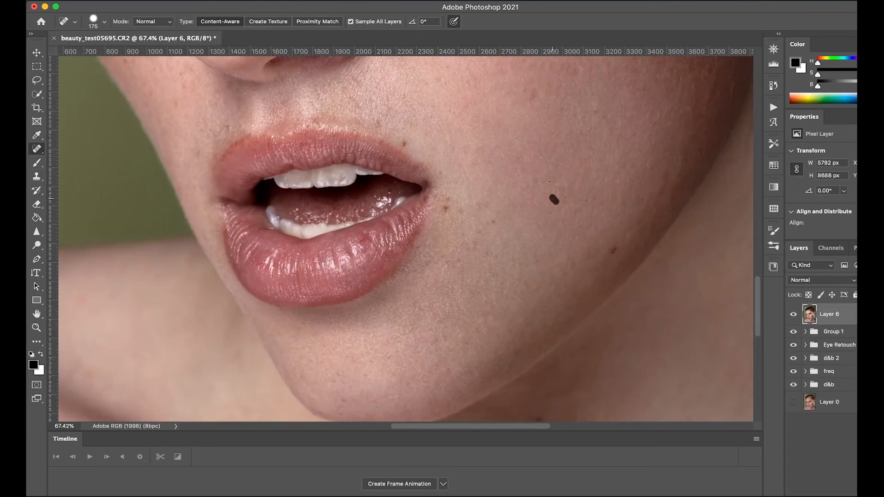
scroll(451, 261, up, 6)
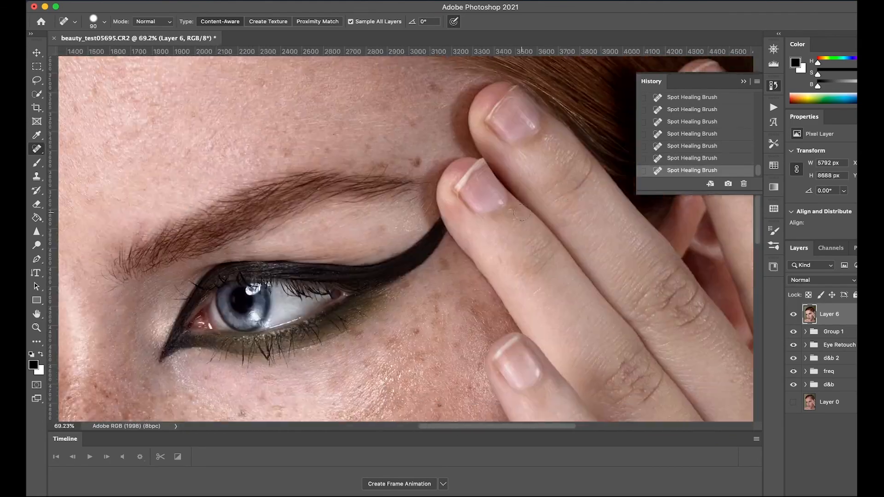
Step: Compare the whole retouched portrait with the original Layer 0 by toggling layer visibility
scroll(521, 213, down, 10)
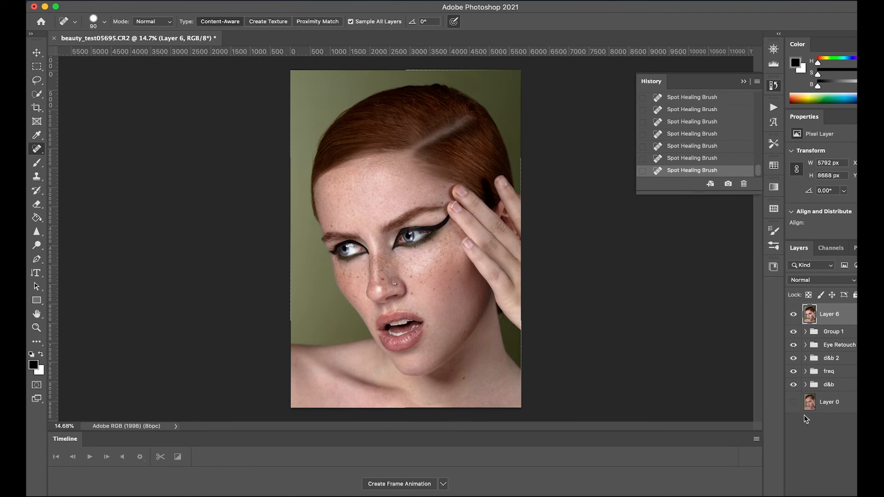
alt+click(793, 401)
alt+click(794, 403)
alt+click(793, 401)
alt+click(793, 401)
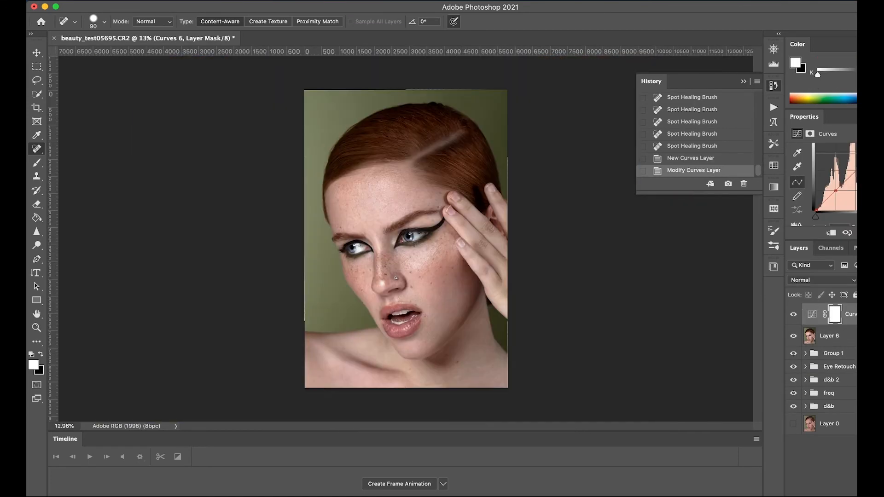
Step: Delete the new Curves adjustment layer and add a Selective Color adjustment layer above Layer 6
key(Delete)
key(Delete)
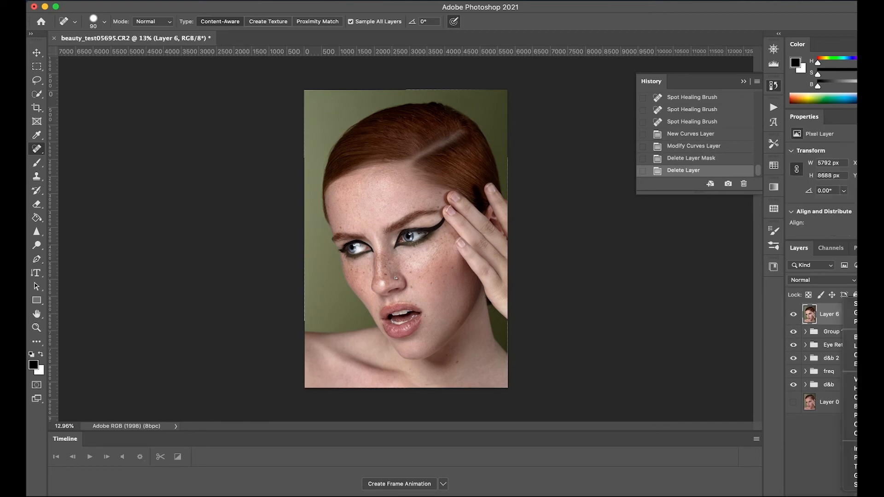
click(860, 493)
click(850, 485)
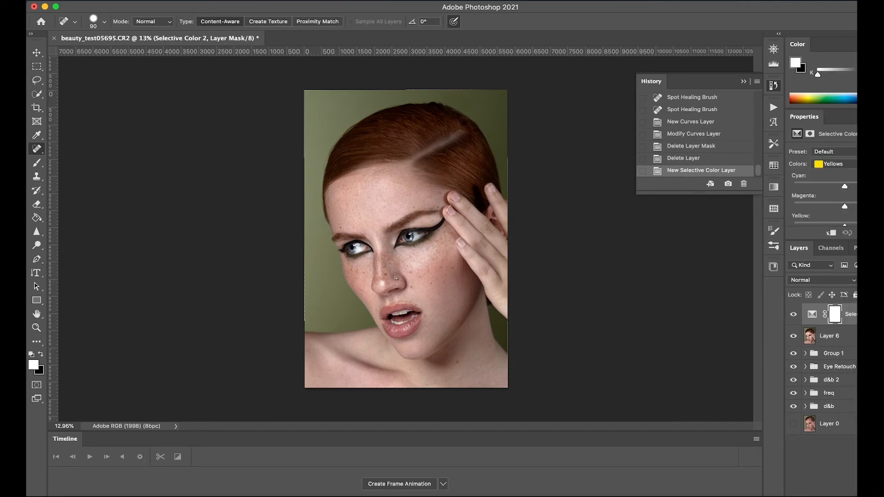
Step: Fine-tune the new Selective Color layer by slightly lowering cyan and magenta for Yellows, and magenta and yellow for Reds
click(849, 165)
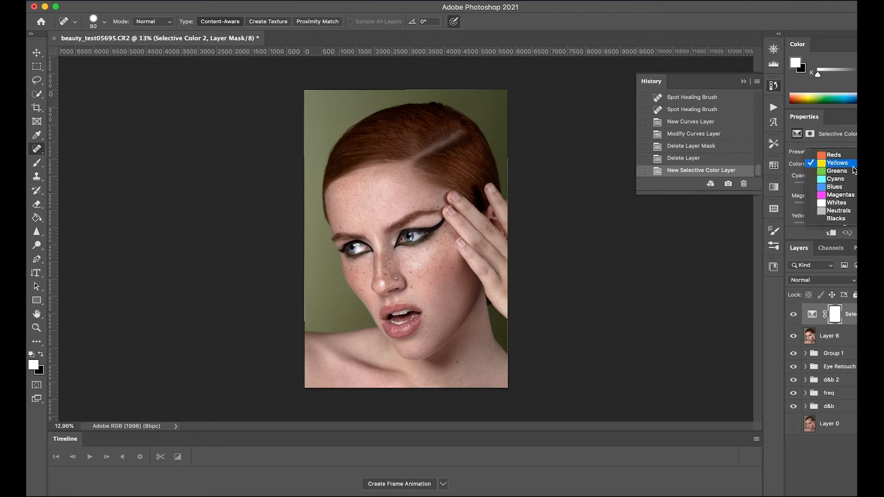
click(852, 166)
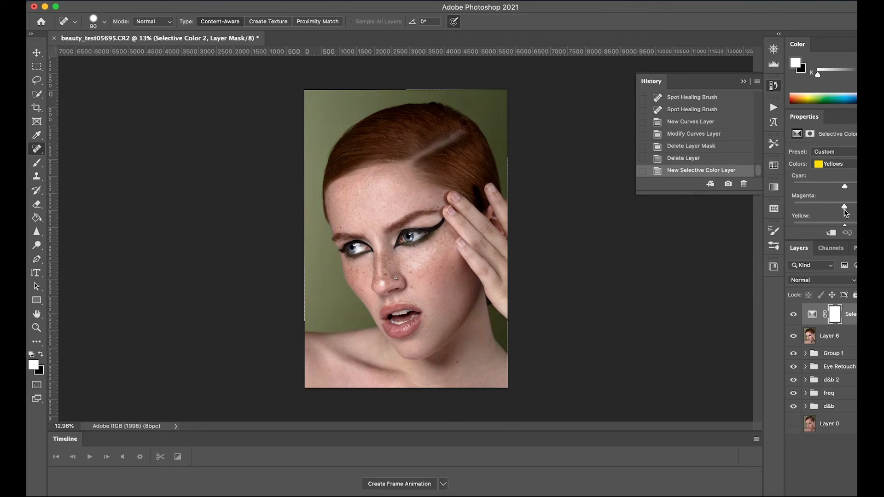
click(845, 209)
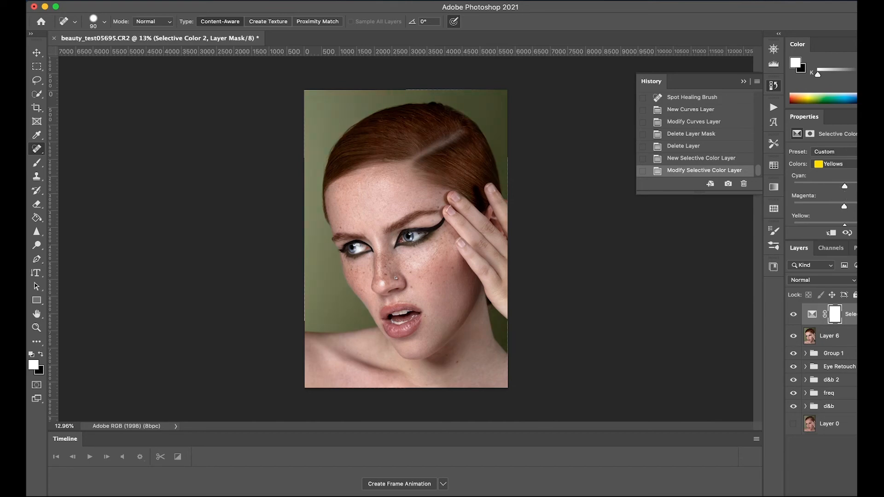
scroll(840, 200, down, 3)
mouse_move(844, 201)
mouse_down()
mouse_move(836, 219)
mouse_move(857, 203)
mouse_move(842, 189)
mouse_up()
scroll(847, 194, up, 1)
drag(844, 169, 842, 171)
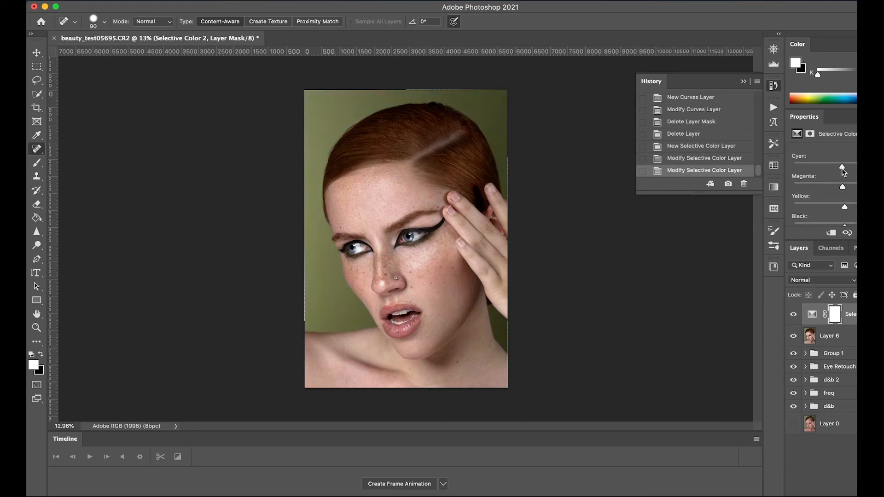
scroll(847, 181, down, 1)
scroll(824, 184, up, 2)
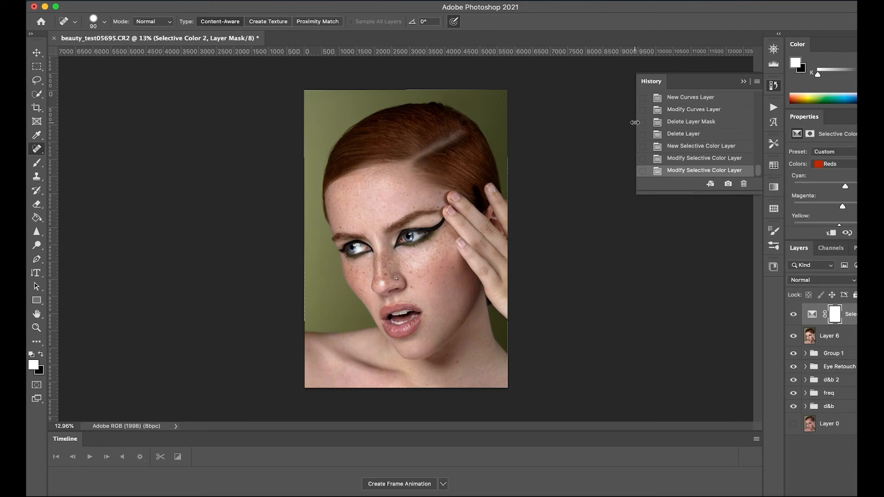
Step: Add a new layer in Color mode above the Selective Color layer and switch to the Brush tool
scroll(405, 258, up, 5)
key(alt+shift+super+n)
click(822, 279)
click(801, 494)
key(b)
Step: Paint a pinkish skin tone over uneven skin areas at 9% flow, comparing the layer and undoing one stroke along the way
drag(557, 138, 589, 180)
scroll(404, 257, down, 5)
mouse_move(460, 345)
mouse_down()
mouse_move(465, 358)
mouse_move(493, 294)
mouse_up()
alt+click(466, 358)
mouse_move(484, 239)
mouse_down()
mouse_move(520, 215)
mouse_move(488, 258)
mouse_up()
click(793, 315)
click(793, 315)
key(super+z)
drag(384, 396, 509, 396)
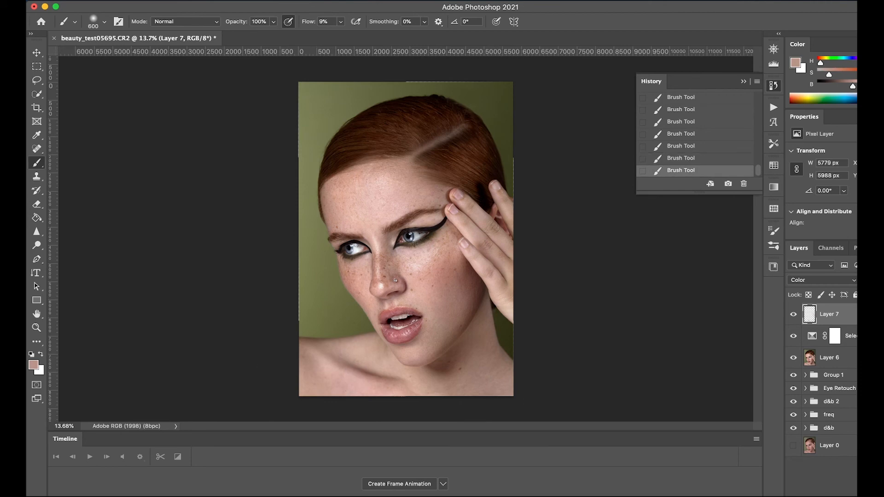
Step: Add another new layer in Soft Light mode and swap the foreground and background colors
key(alt+shift+super+n)
click(822, 279)
click(806, 340)
key(x)
Step: Paint over the shoulder with a size 400 brush, undo the last two strokes, and restore the default colors
mouse_move(328, 361)
mouse_down()
mouse_move(379, 386)
mouse_move(348, 356)
mouse_up()
key(super+z)
key(super+z)
key(d)
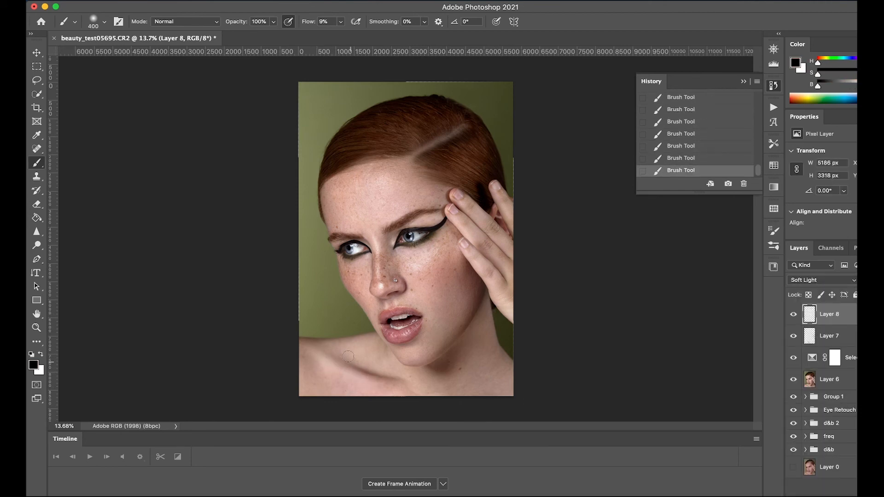
Step: Enlarge the brush, darken the upper background beside the hair with black, and switch the foreground to white
key(bracketright)
key(bracketright)
key(bracketright)
key(bracketright)
key(bracketright)
key(bracketright)
key(bracketright)
key(bracketright)
key(bracketright)
key(bracketright)
drag(392, 92, 295, 92)
key(x)
scroll(405, 239, up, 4)
scroll(405, 239, down, 4)
Step: Return to the Color layer, Layer 7, sample the lip color and make it a more saturated pink
click(829, 336)
alt+click(401, 336)
drag(829, 74, 837, 74)
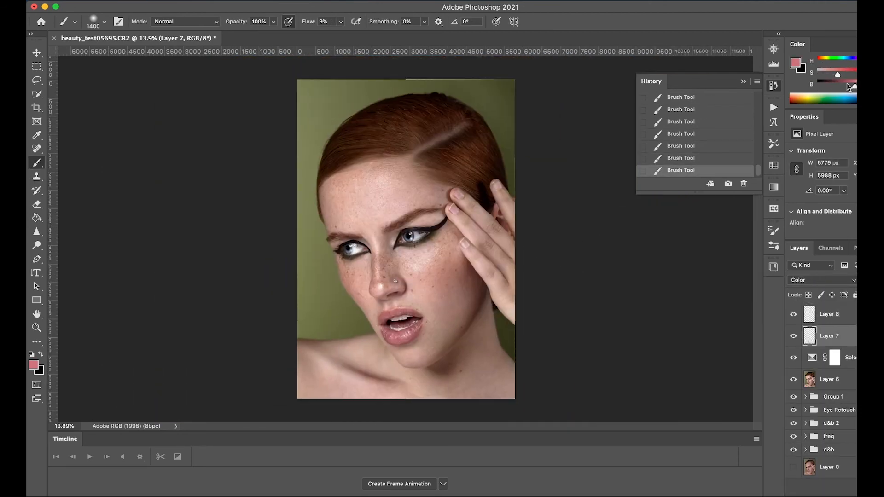
scroll(410, 240, up, 6)
scroll(409, 239, down, 3)
Step: Heal small spots beside the nose stud and above the corner of the mouth on Layer 6 with the Spot Healing Brush
click(840, 379)
key(j)
click(256, 166)
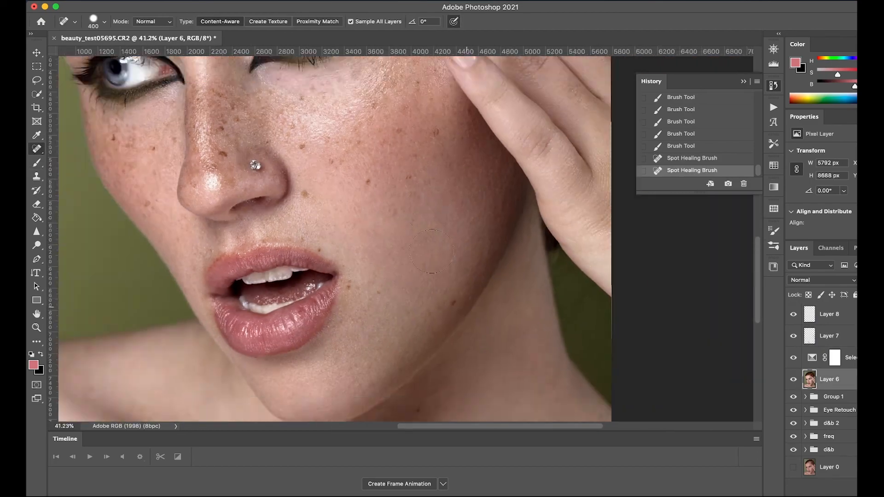
click(322, 249)
Step: Duplicate Layer 6, keep the copy in Normal mode, and fit the whole portrait in view
key(super+j)
click(282, 1)
click(275, 2)
click(822, 280)
click(803, 279)
key(super+0)
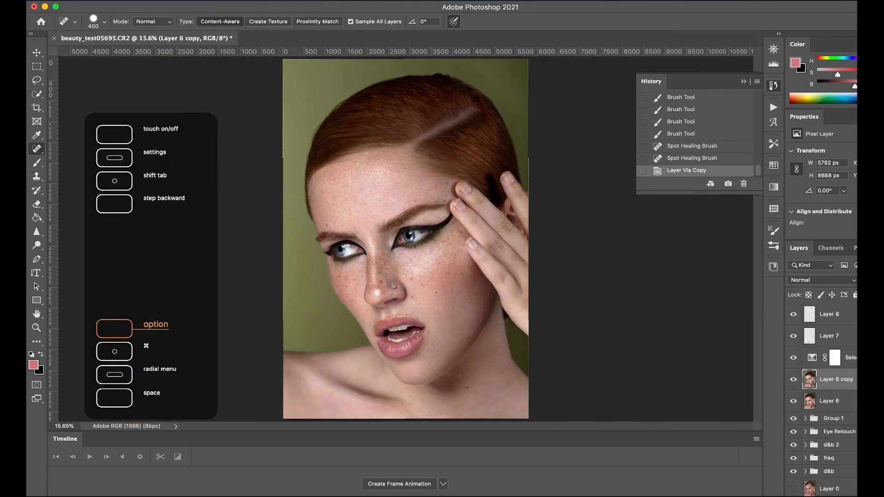
Step: Add a Black & White adjustment layer above Layer 8, blend it in Luminosity mode and fine-tune its Reds
click(829, 314)
click(844, 494)
click(833, 421)
mouse_move(842, 191)
mouse_down()
mouse_move(854, 191)
mouse_move(844, 194)
mouse_up()
click(822, 280)
click(810, 487)
mouse_move(847, 211)
mouse_down()
mouse_move(835, 214)
mouse_move(851, 211)
mouse_move(843, 193)
mouse_up()
click(844, 495)
click(833, 346)
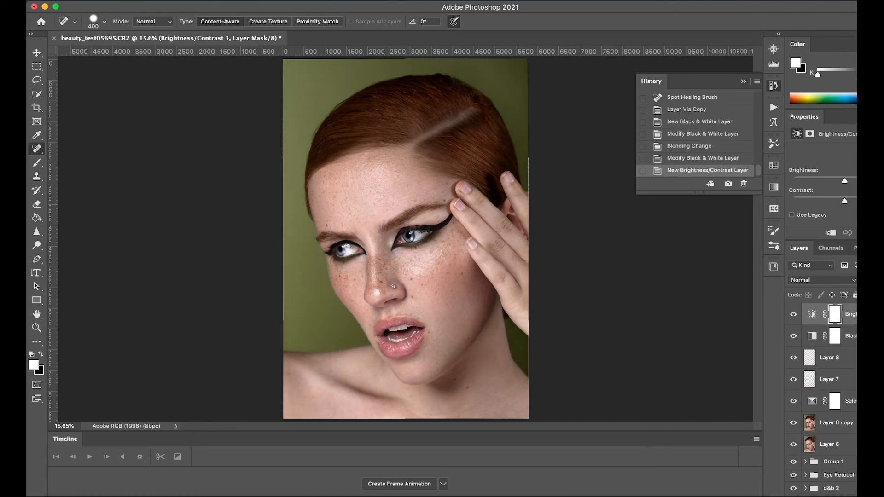
key(BackSpace)
key(BackSpace)
Step: Add a second Black & White adjustment layer in Normal mode and lower its opacity to 10%
click(844, 494)
click(833, 421)
key(1)
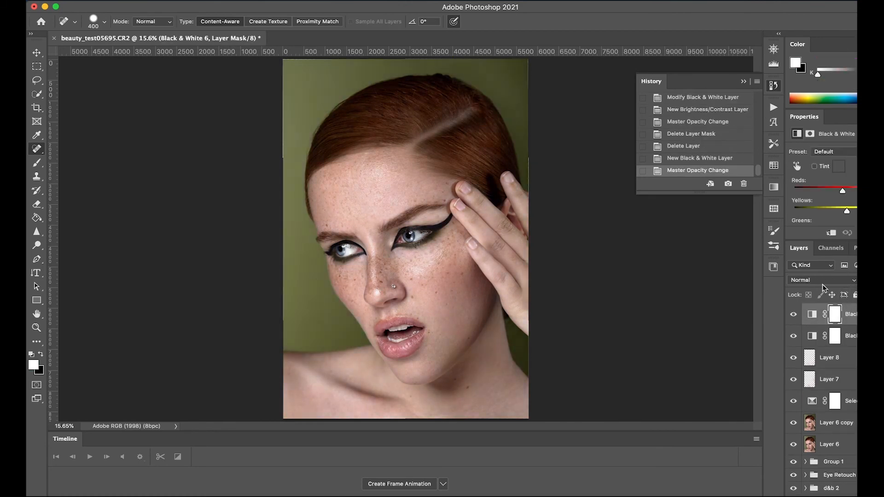
Step: Add a third Black & White adjustment layer, invert its mask to black and paint the teeth back in with white
click(843, 494)
click(846, 421)
key(super+i)
key(b)
scroll(406, 240, up, 10)
drag(345, 315, 402, 306)
drag(343, 352, 405, 348)
scroll(823, 193, down, 2)
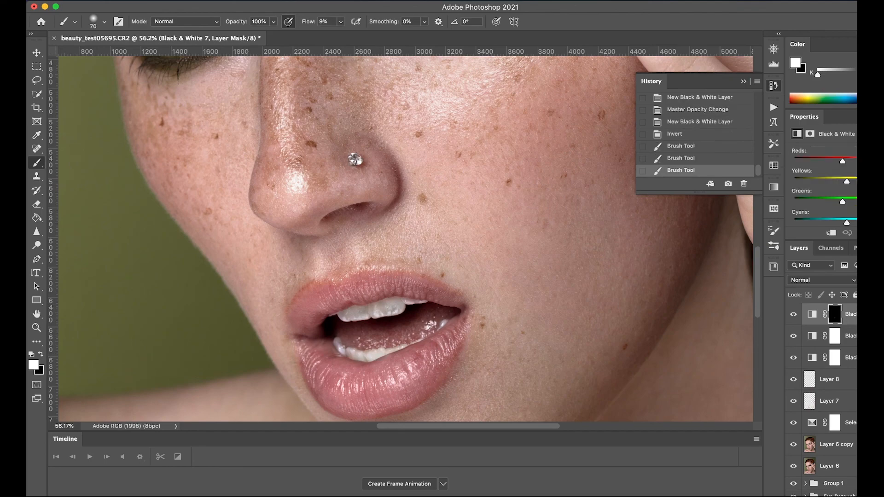
Step: Raise the Yellows of the teeth adjustment, soften its effect by painting black over the teeth on the mask, and fit the portrait in view
scroll(824, 193, down, 3)
drag(846, 181, 857, 181)
scroll(824, 193, up, 5)
key(x)
drag(350, 357, 396, 352)
drag(345, 317, 405, 305)
key(super+0)
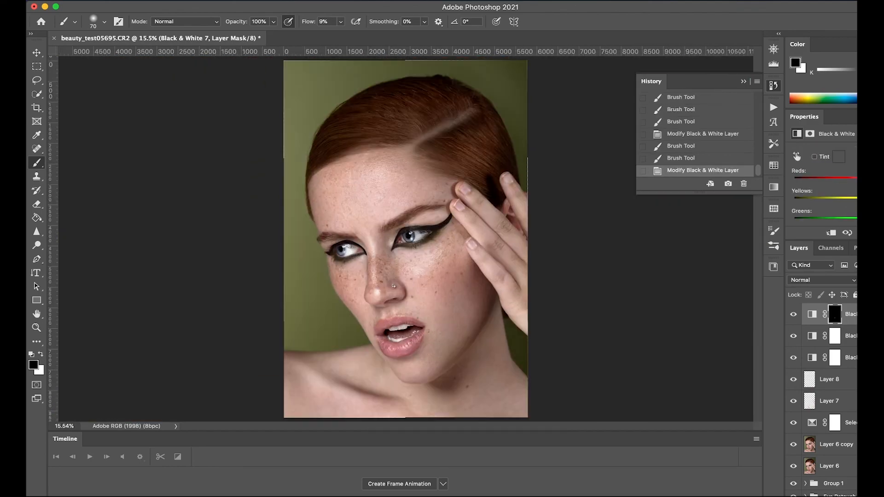
Step: Return to Layer 8, set the foreground to white, brighten the forehead with a larger brush and compare the layer off and on
click(773, 85)
click(848, 358)
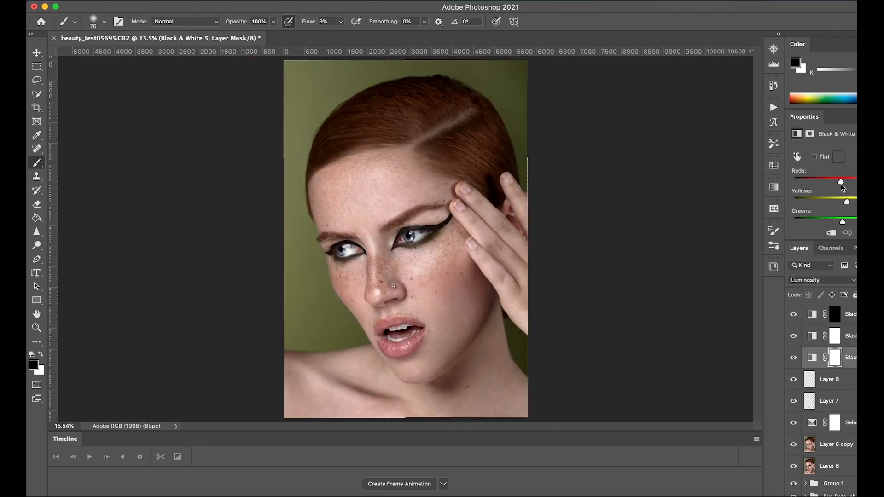
click(829, 379)
click(33, 364)
click(210, 113)
key(Return)
key(])
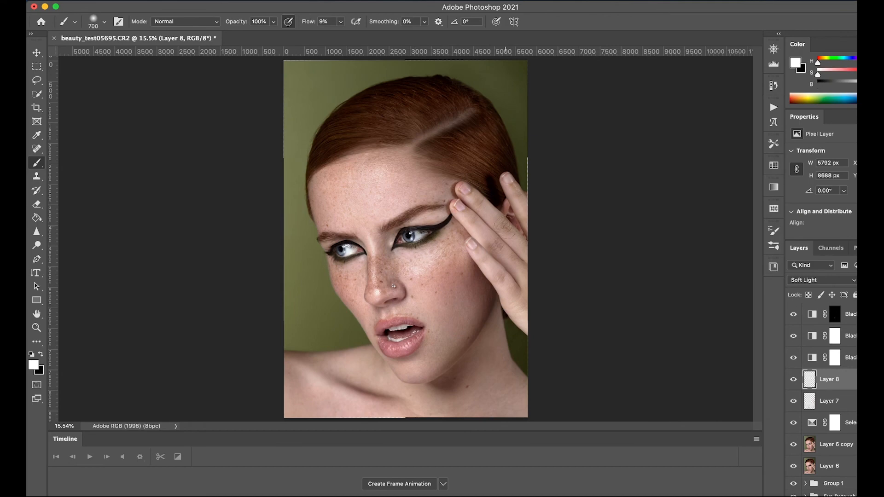
key(])
key(])
drag(394, 165, 357, 188)
click(793, 379)
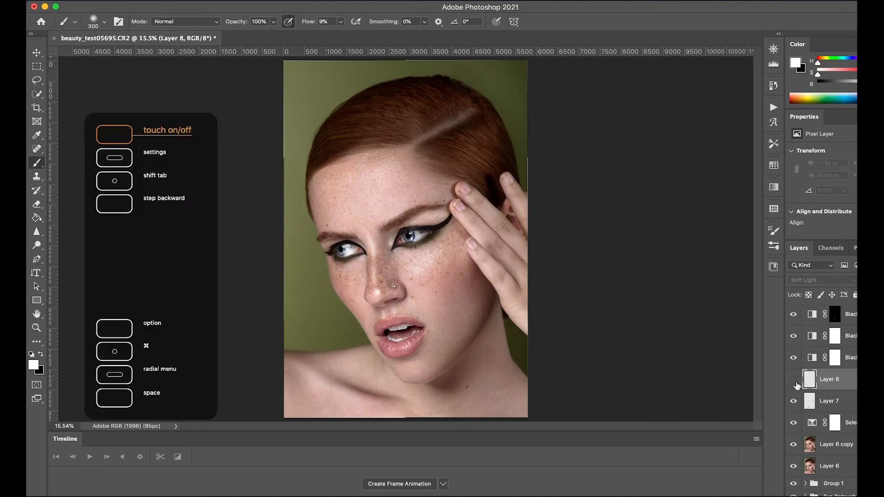
click(793, 379)
Step: Stamp all visible layers into a new layer at the top of the stack and open it in Liquify
click(848, 314)
key(ctrl+alt+shift+super+e)
key(super+shift+x)
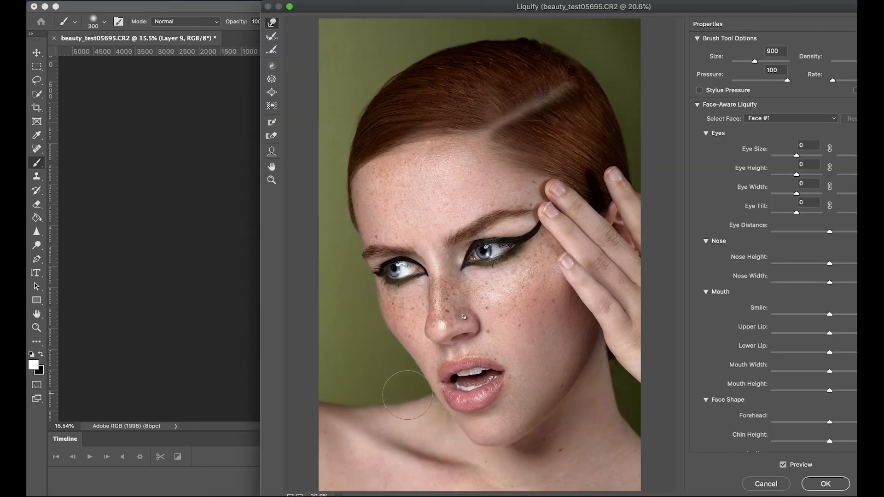
Step: Resize the Liquify brush for the portrait and apply the filter to the merged layer
key([)
key([)
key([)
key([)
key([)
key([)
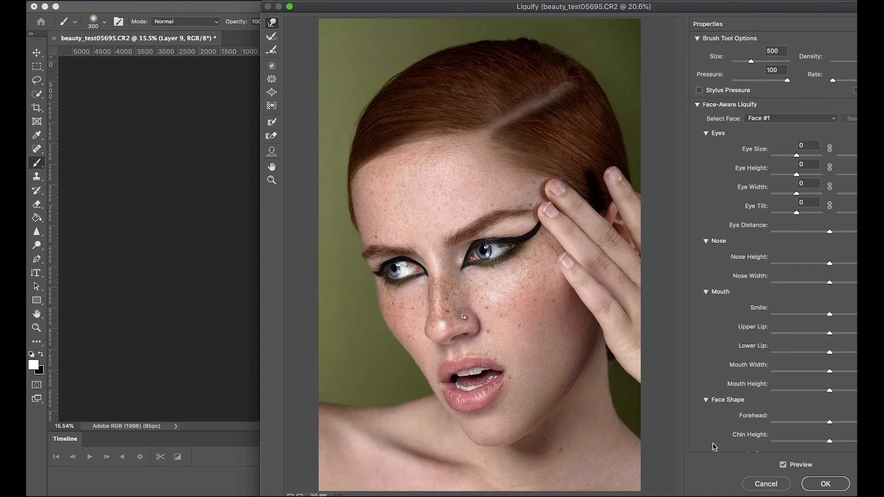
key(bracketright)
key(bracketright)
key(bracketright)
key(bracketright)
key(bracketright)
key(Return)
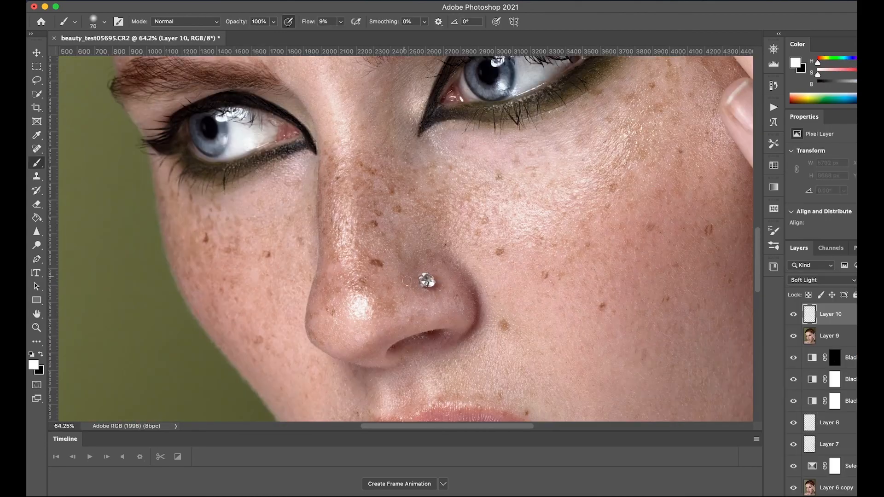
Step: Brighten the nose stud with white on the Soft Light layer, Layer 10, and compare the layer off and on
drag(423, 276, 431, 284)
scroll(426, 279, down, 10)
click(792, 315)
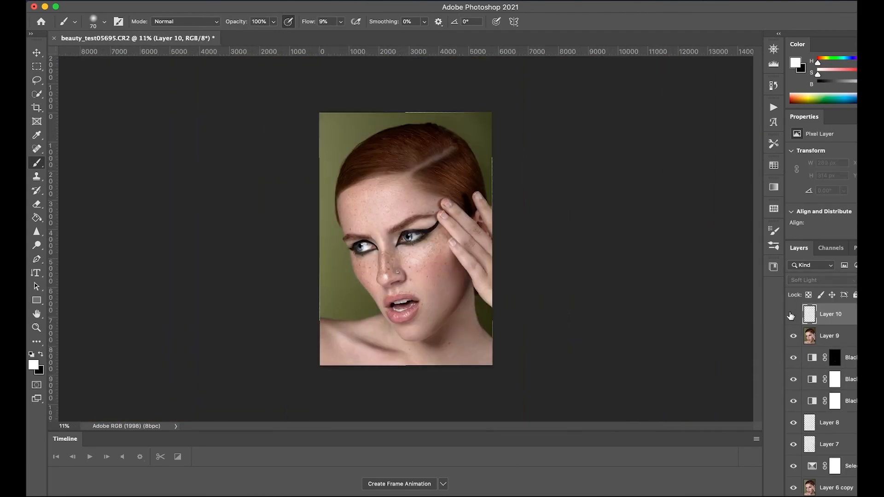
click(792, 314)
Step: Switch the foreground to black and enlarge the brush for burning on Layer 10
key(x)
key(bracketright)
key(bracketright)
key(bracketright)
key(bracketright)
key(bracketright)
key(bracketright)
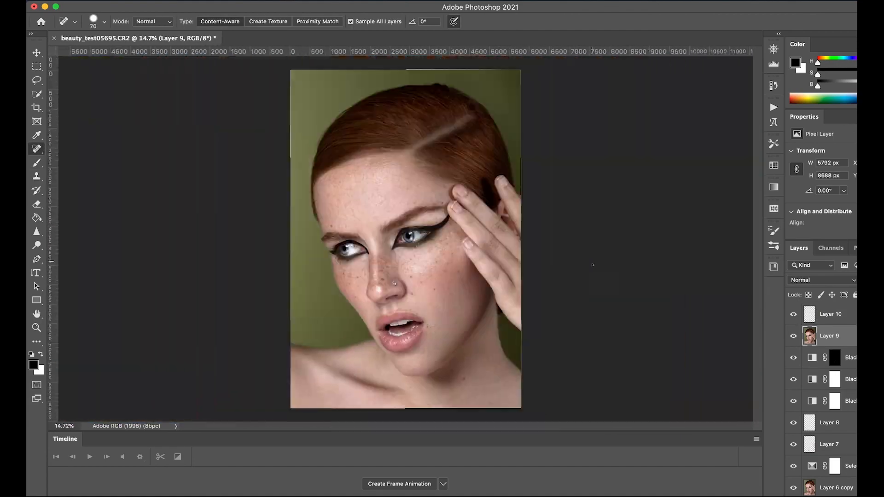
Step: Darken the red foreground color and tint the lips with it on the Color layer, Layer 11
scroll(794, 492, down, 5)
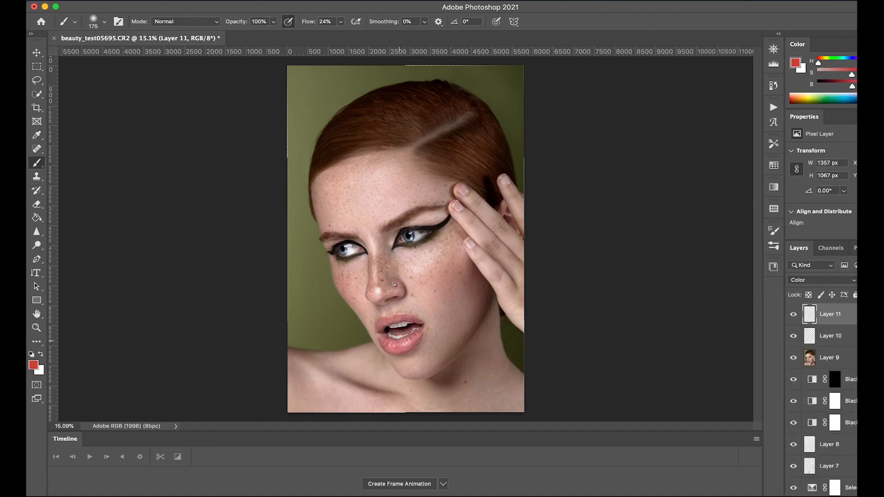
drag(852, 86, 840, 86)
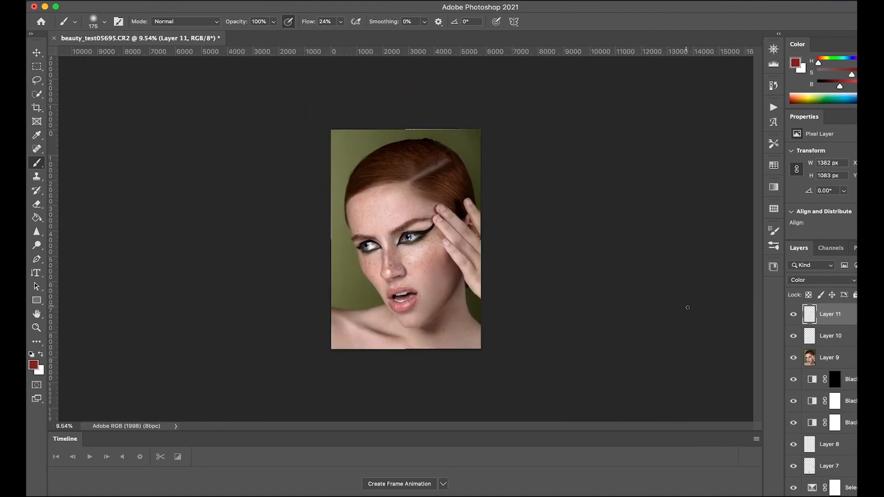